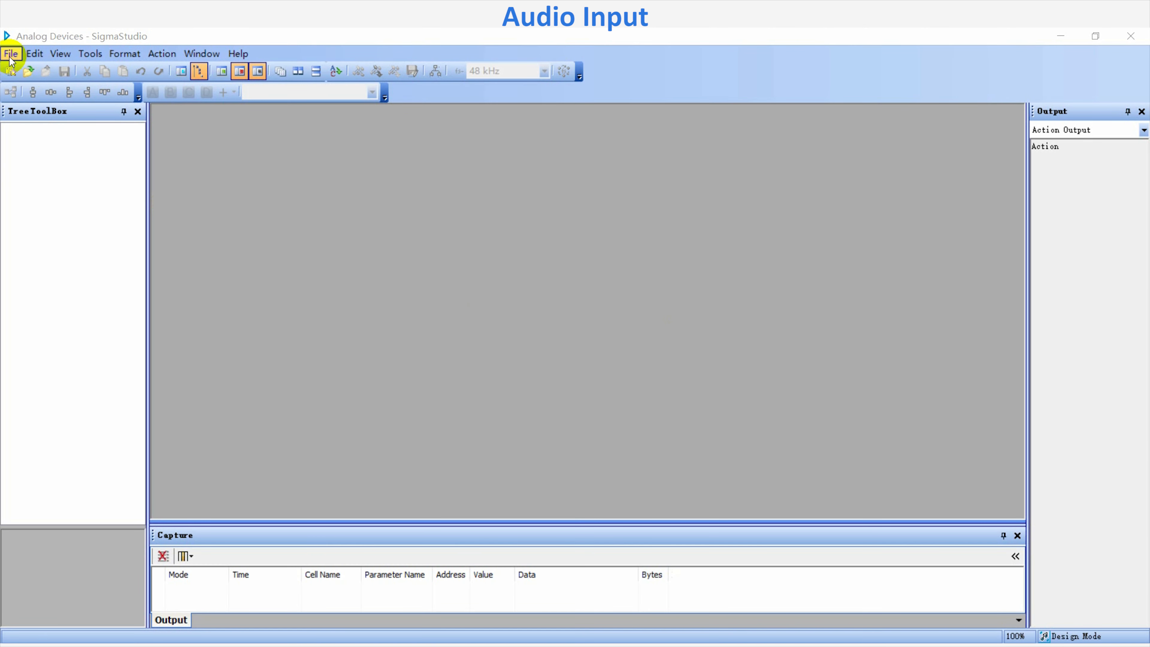
Step: Open the project file JAB5_DSP_HardwareMode_ADDR_F6_2021.02.05.dspproj
{"action": "left_click", "coordinate": [10, 56]}
{"action": "left_click", "coordinate": [38, 86]}
{"action": "left_click", "coordinate": [177, 173]}
{"action": "left_click", "coordinate": [455, 384]}
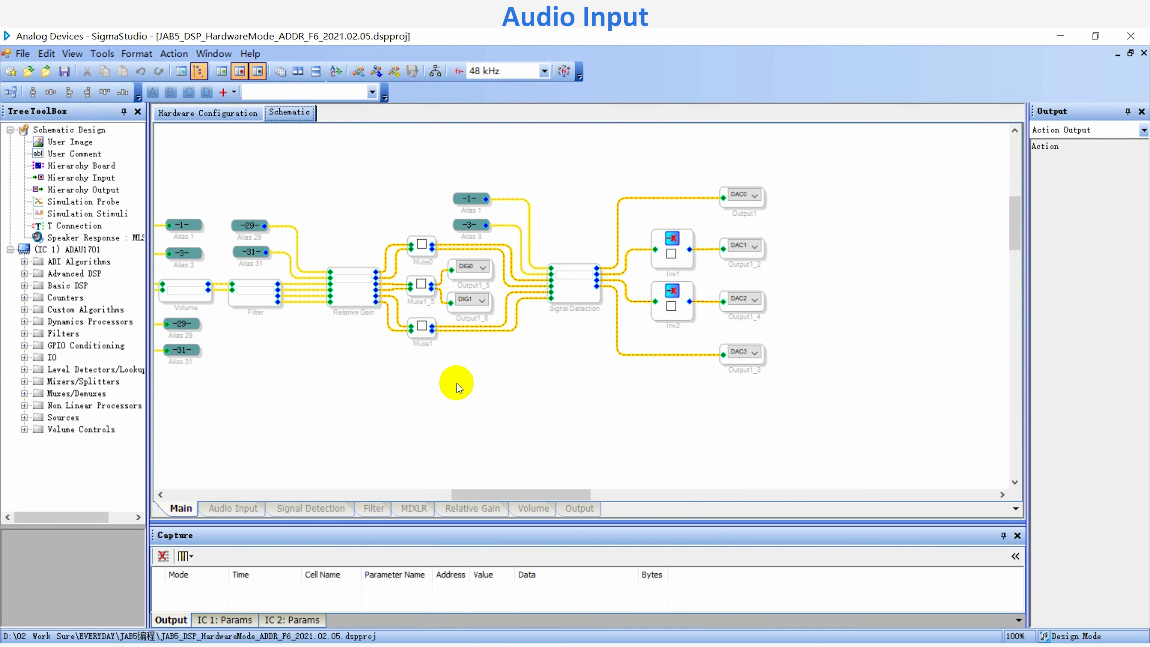
Step: Examine the Audio Input board, then the DAC0 to DAC3 power amplifier outputs in the Main schematic
{"action": "left_click_drag", "start_coordinate": [534, 494], "coordinate": [503, 494]}
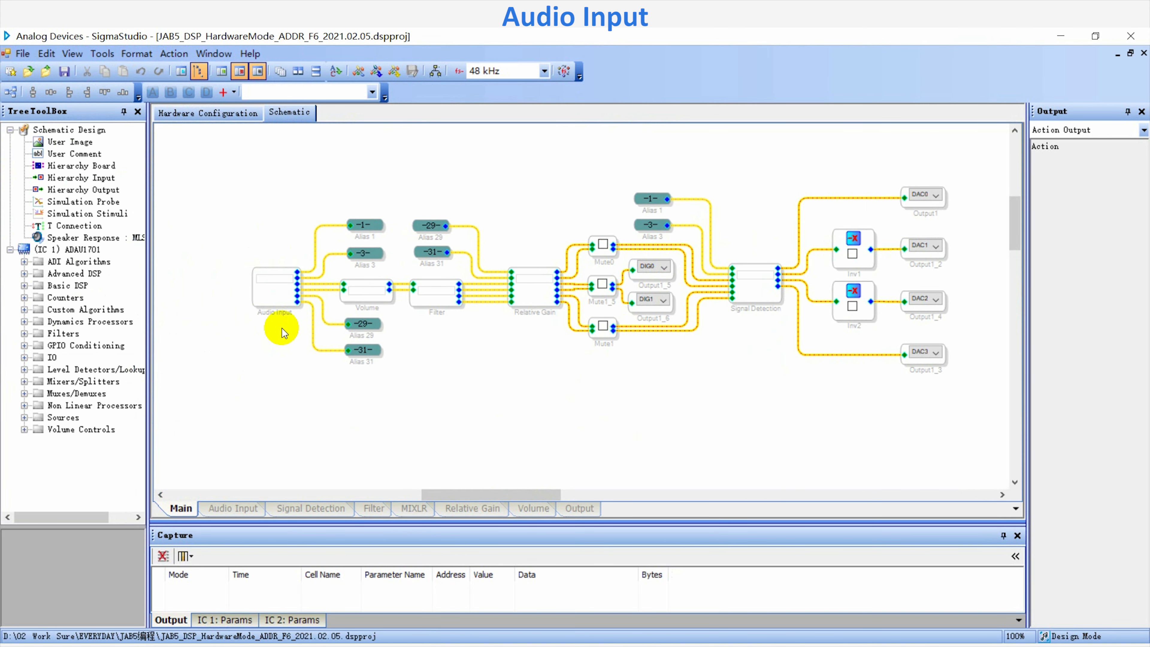
{"action": "double_click", "coordinate": [276, 317]}
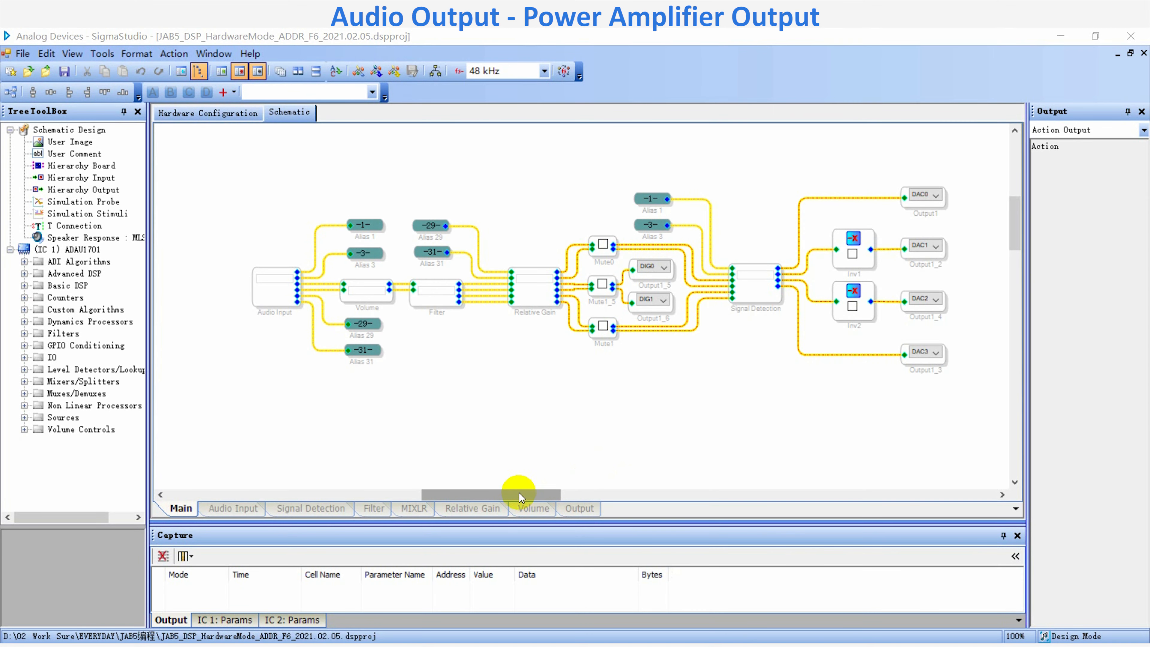
{"action": "left_click_drag", "start_coordinate": [519, 496], "coordinate": [578, 491]}
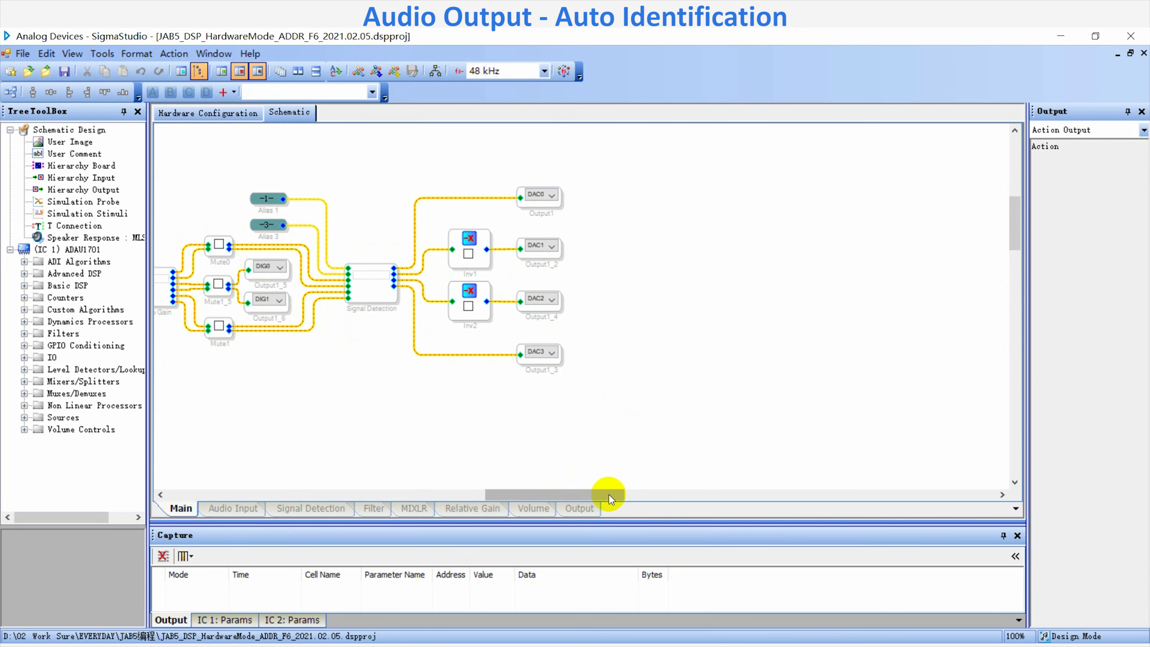
Step: Examine the auto identification logic on the Output board and the DIG0 and DIG1 I2S outputs in the Main schematic
{"action": "left_click", "coordinate": [584, 507]}
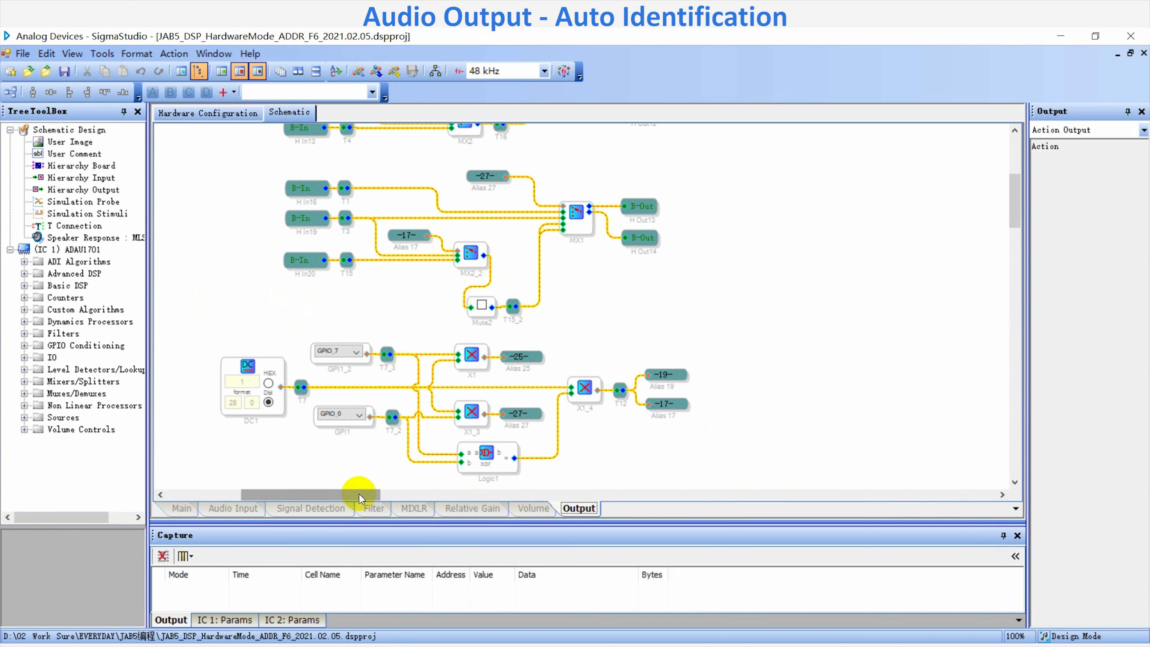
{"action": "left_click_drag", "start_coordinate": [360, 494], "coordinate": [368, 494]}
{"action": "scroll", "coordinate": [597, 378], "scroll_direction": "down", "scroll_amount": 3}
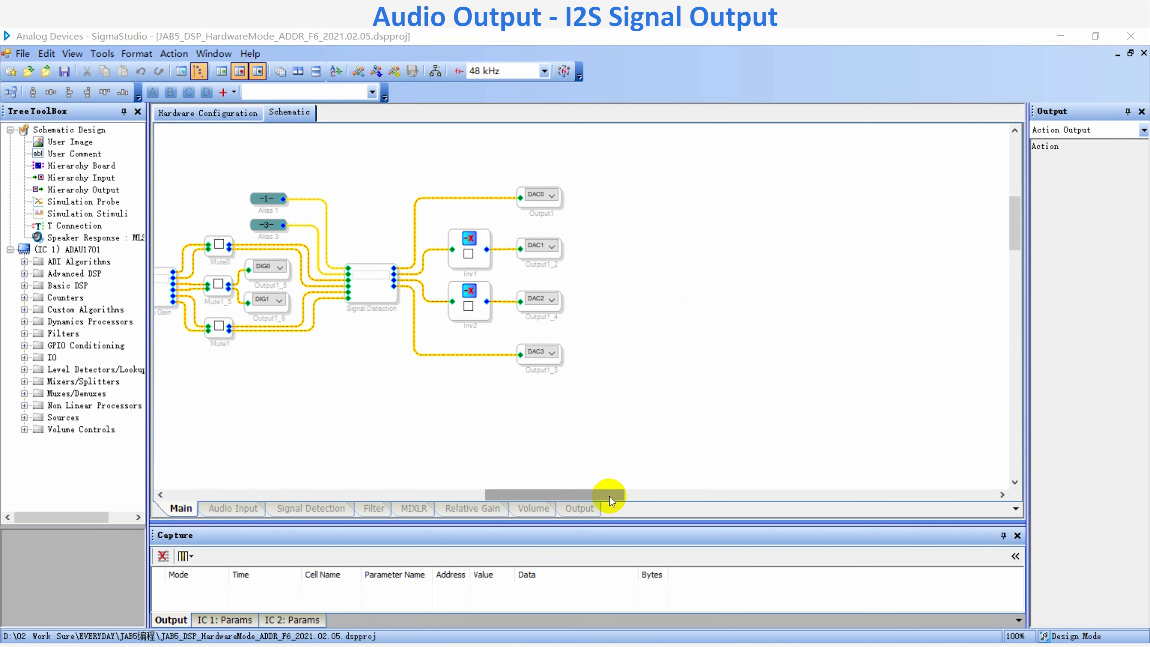
{"action": "left_click_drag", "start_coordinate": [608, 496], "coordinate": [565, 497]}
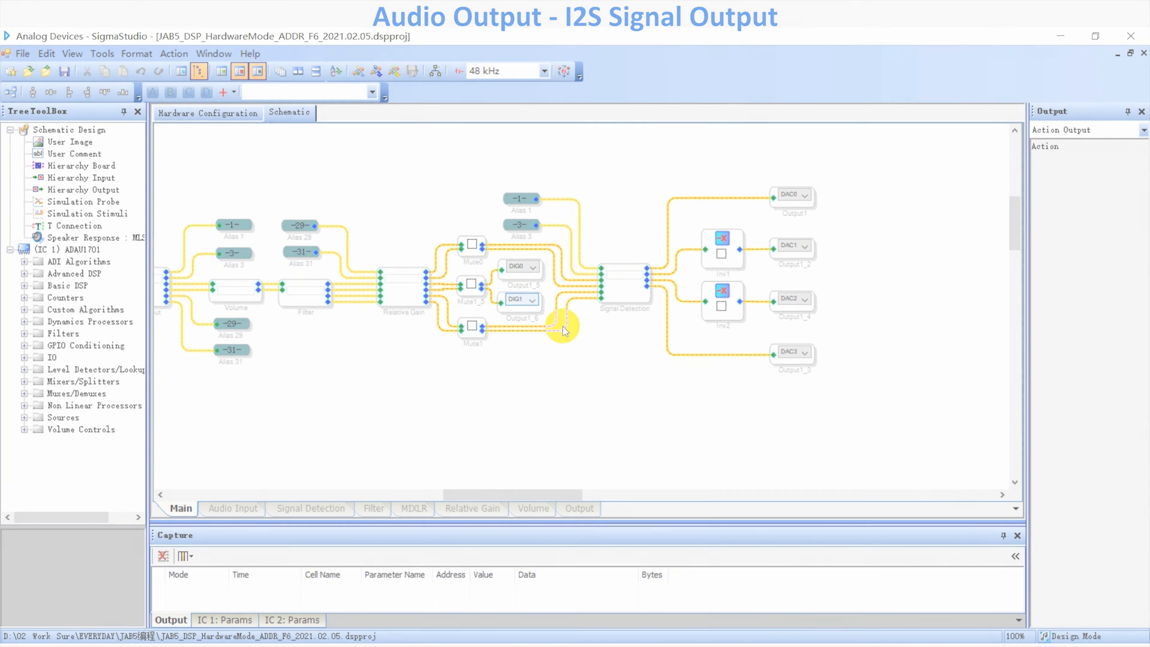
Step: Inspect how the external potentiometer input AUX_ADC_0 is wired inside the Volume board, and return to the Main schematic
{"action": "left_click", "coordinate": [314, 286]}
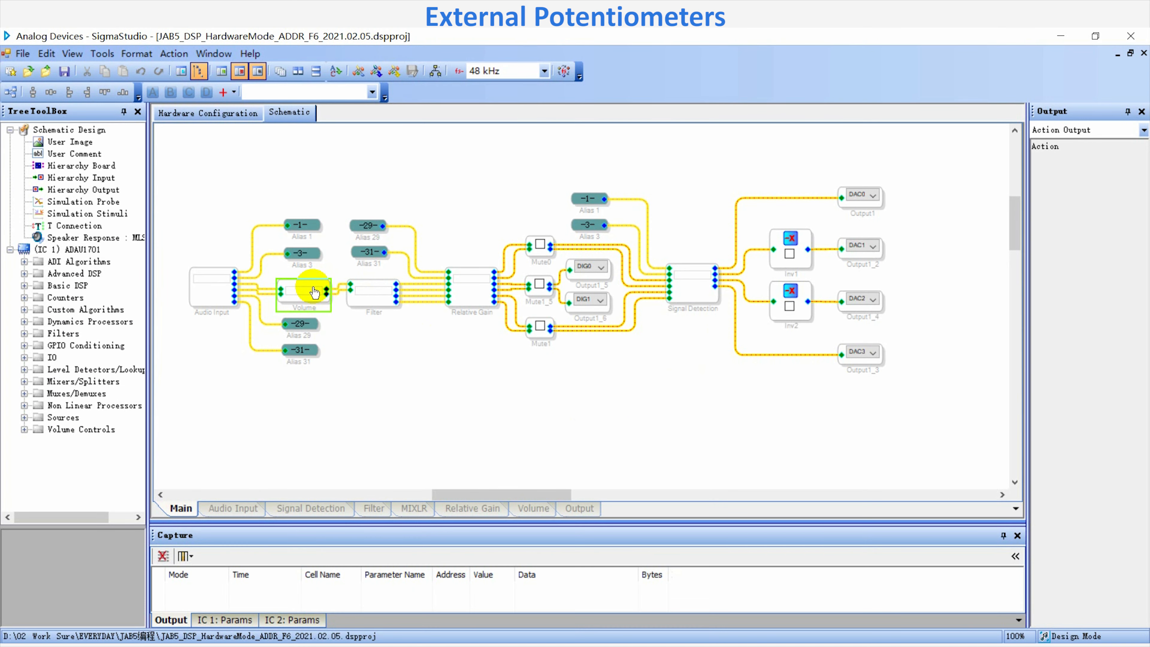
{"action": "double_click", "coordinate": [314, 287]}
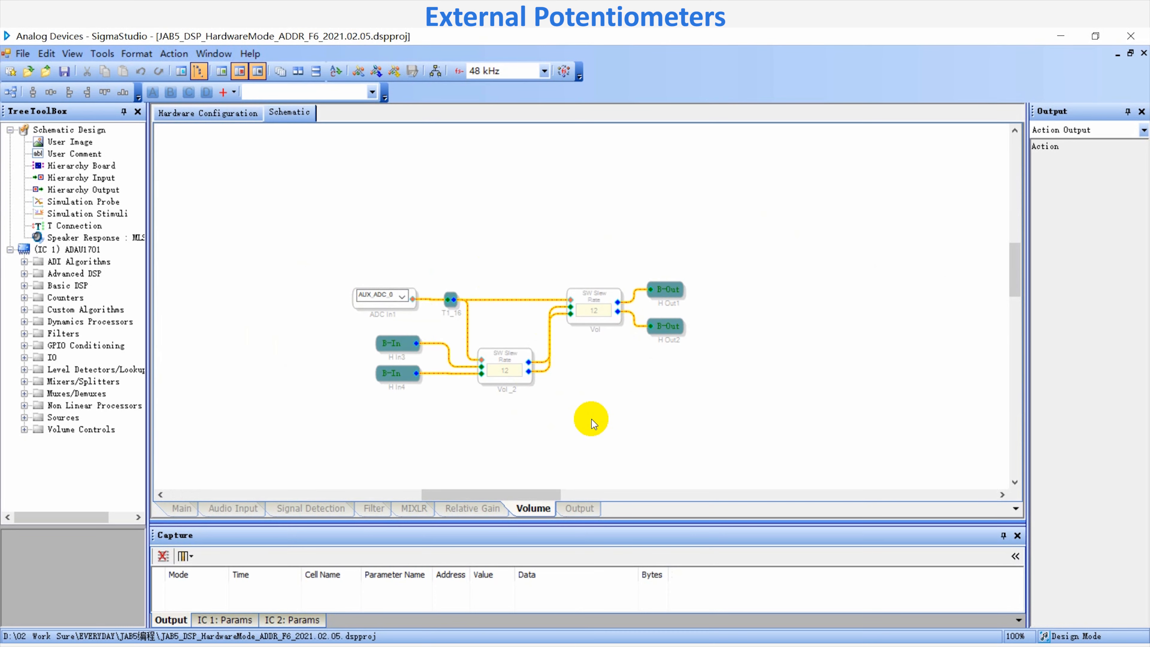
{"action": "left_click", "coordinate": [181, 508]}
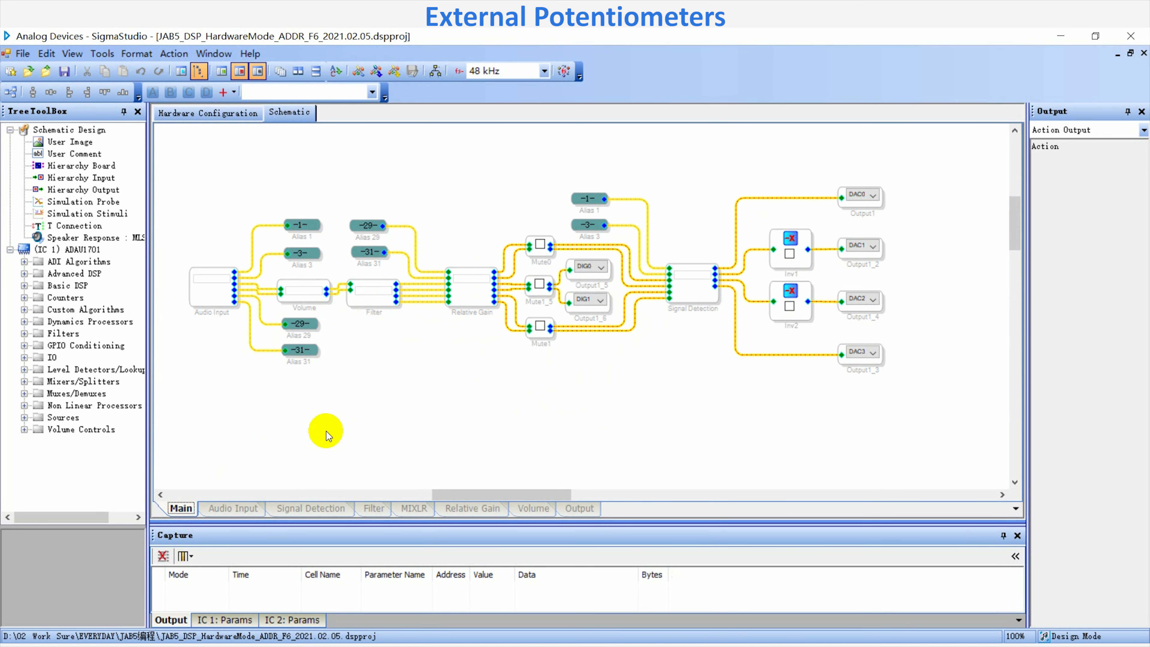
Step: Inspect the Filter board, including its AUX_ADC_1 and AUX_ADC_2 potentiometer inputs and second-order filters
{"action": "double_click", "coordinate": [361, 285]}
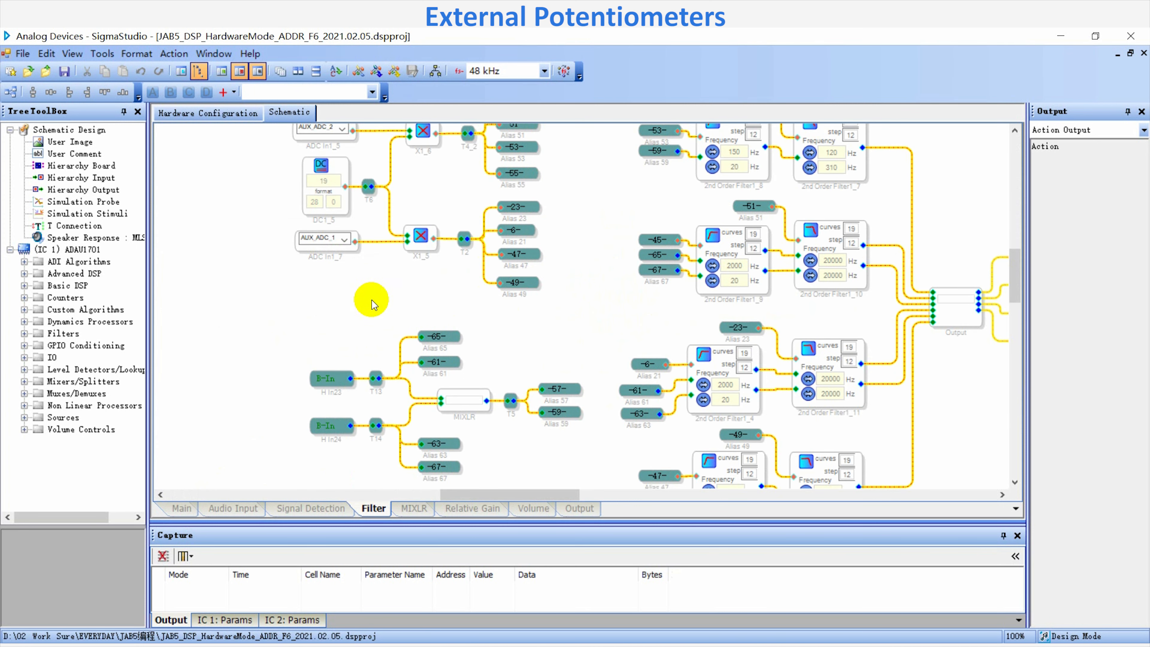
{"action": "scroll", "coordinate": [344, 299], "scroll_direction": "up", "scroll_amount": 4}
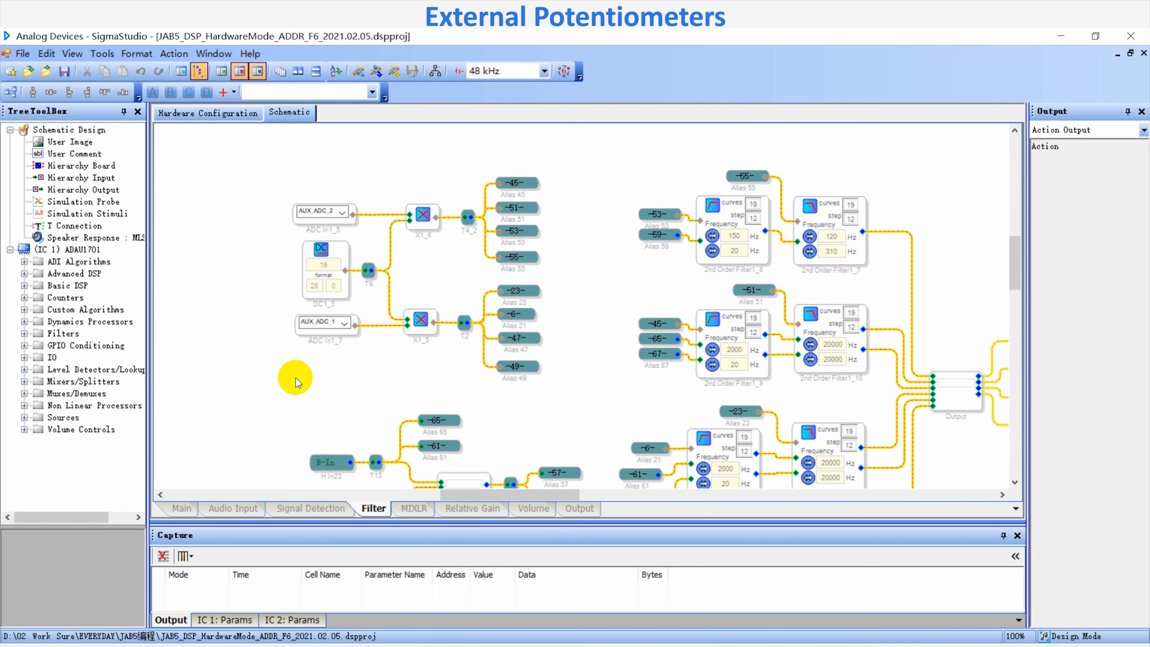
{"action": "scroll", "coordinate": [201, 457], "scroll_direction": "down", "scroll_amount": 1}
{"action": "scroll", "coordinate": [213, 372], "scroll_direction": "down", "scroll_amount": 1}
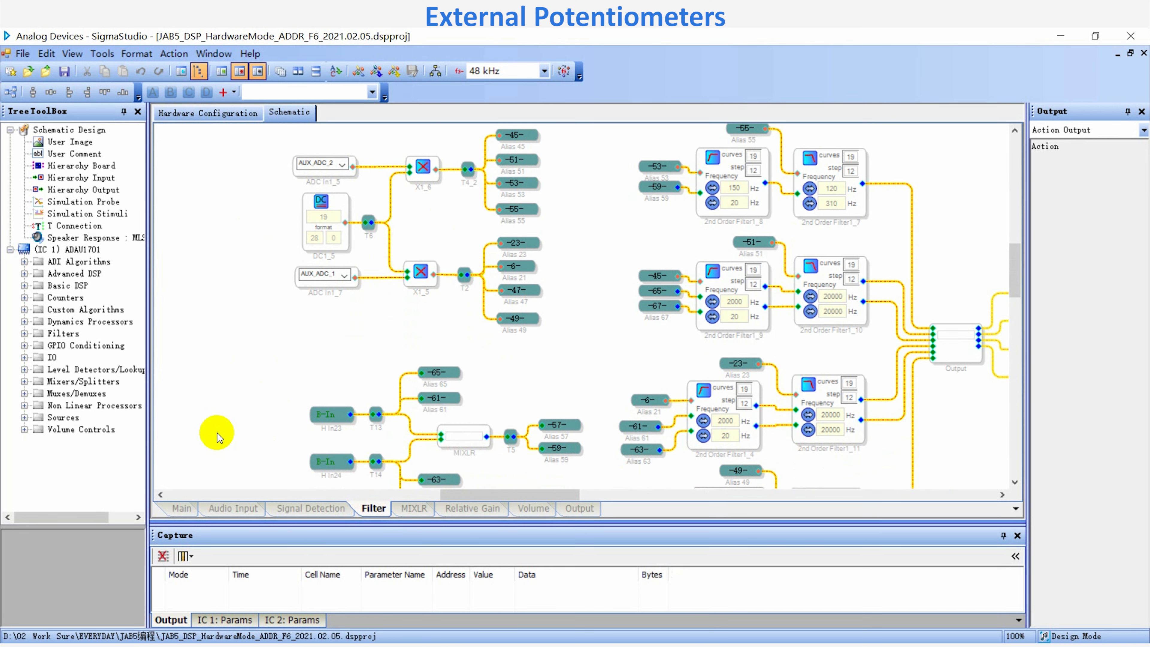
{"action": "scroll", "coordinate": [213, 428], "scroll_direction": "down", "scroll_amount": 4}
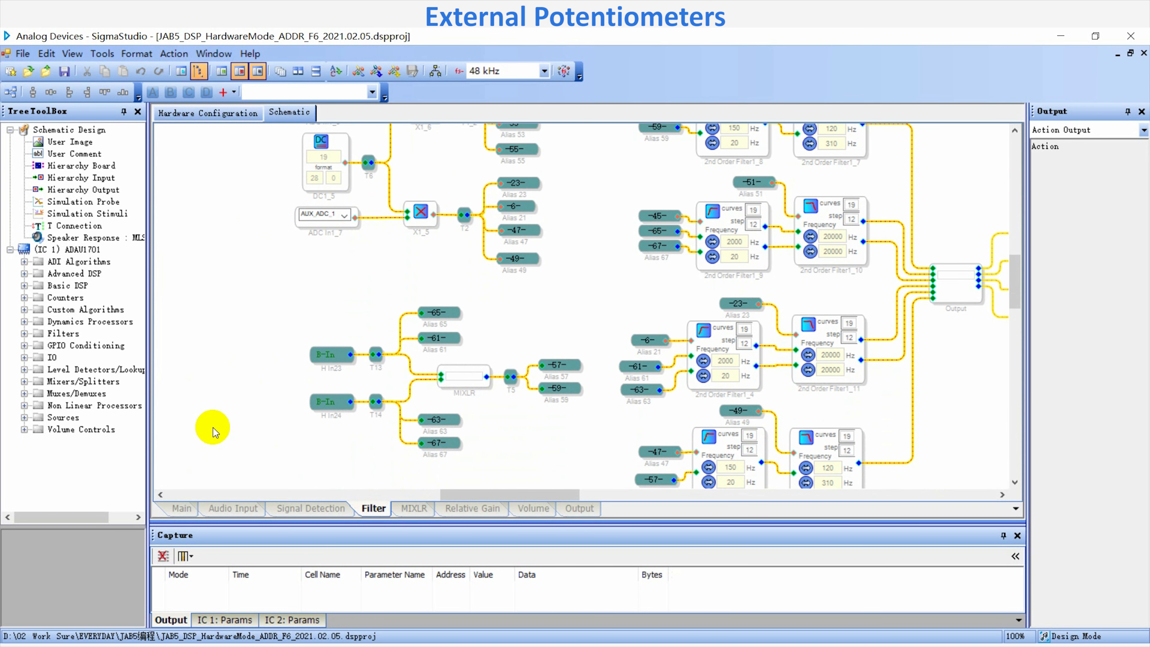
{"action": "scroll", "coordinate": [213, 428], "scroll_direction": "down", "scroll_amount": 1}
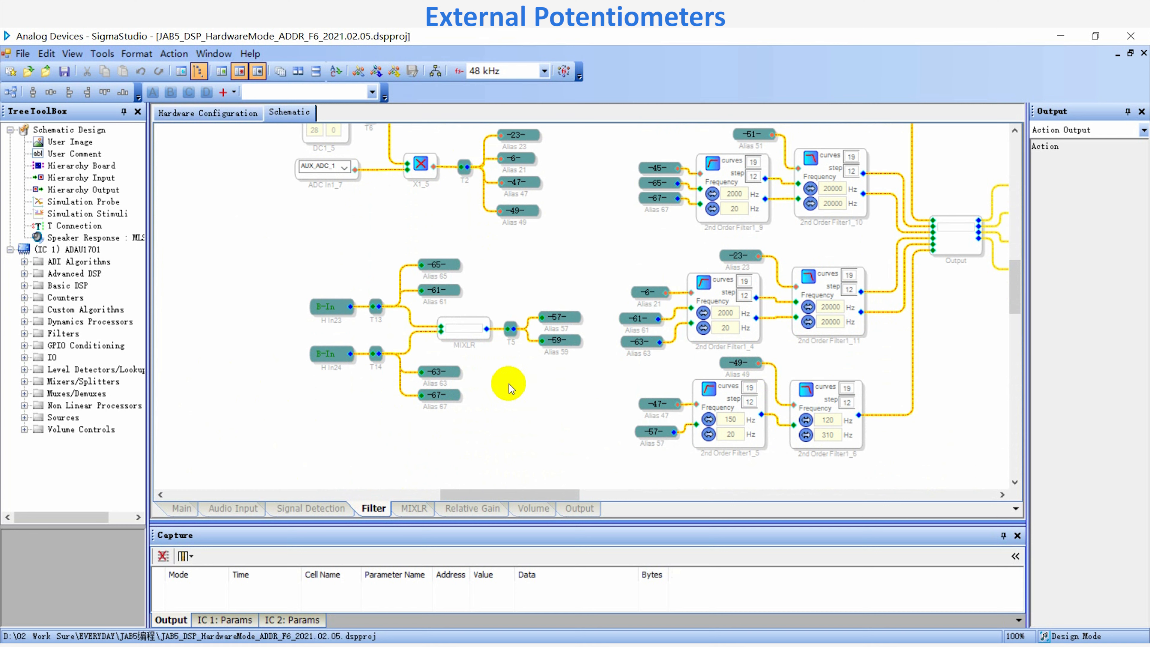
Step: Inspect the mixer inside the MIXLR board and the AUX_ADC_3 volume control on the Relative Gain board
{"action": "left_click", "coordinate": [483, 325]}
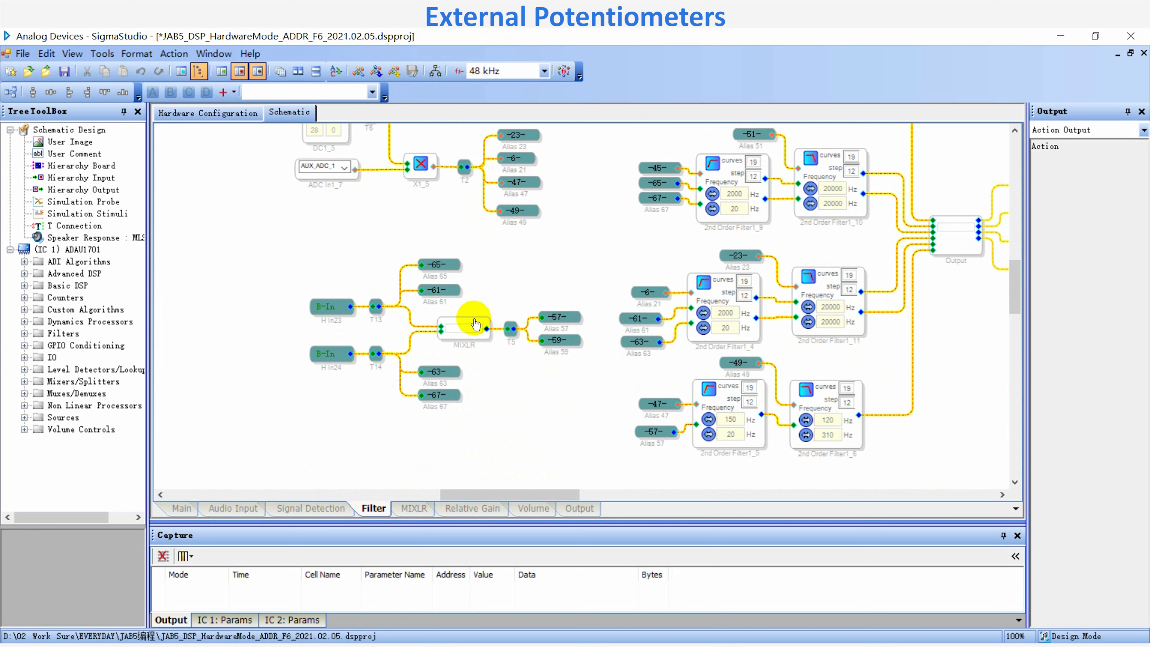
{"action": "double_click", "coordinate": [475, 323]}
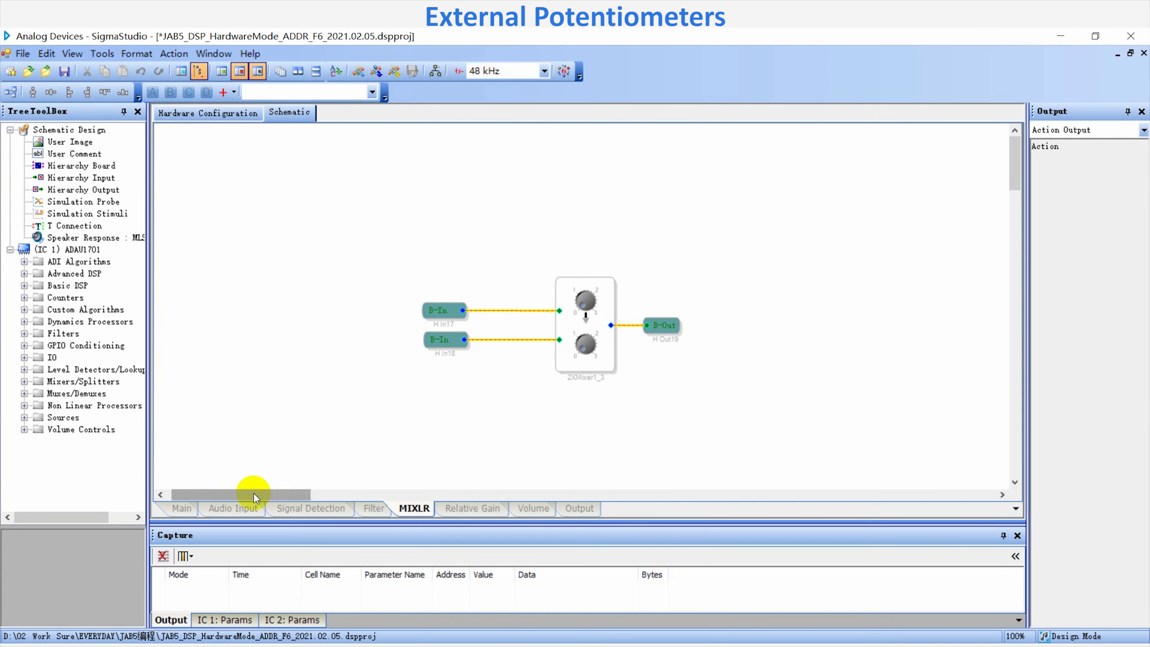
{"action": "left_click", "coordinate": [457, 510]}
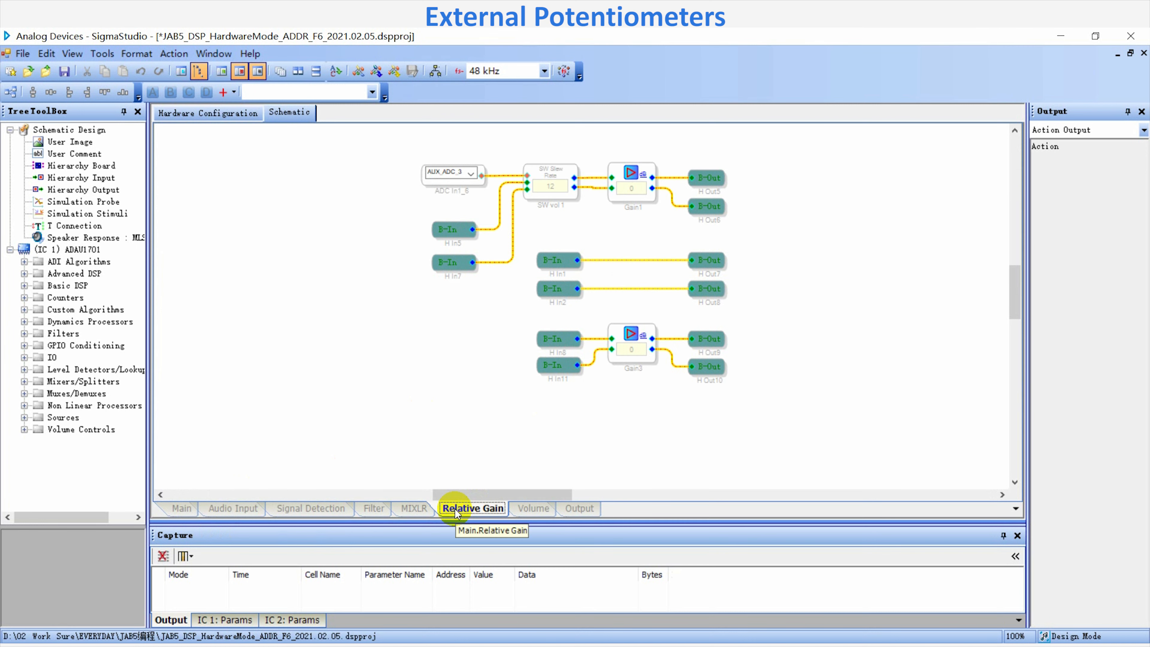
{"action": "scroll", "coordinate": [466, 405], "scroll_direction": "up", "scroll_amount": 3}
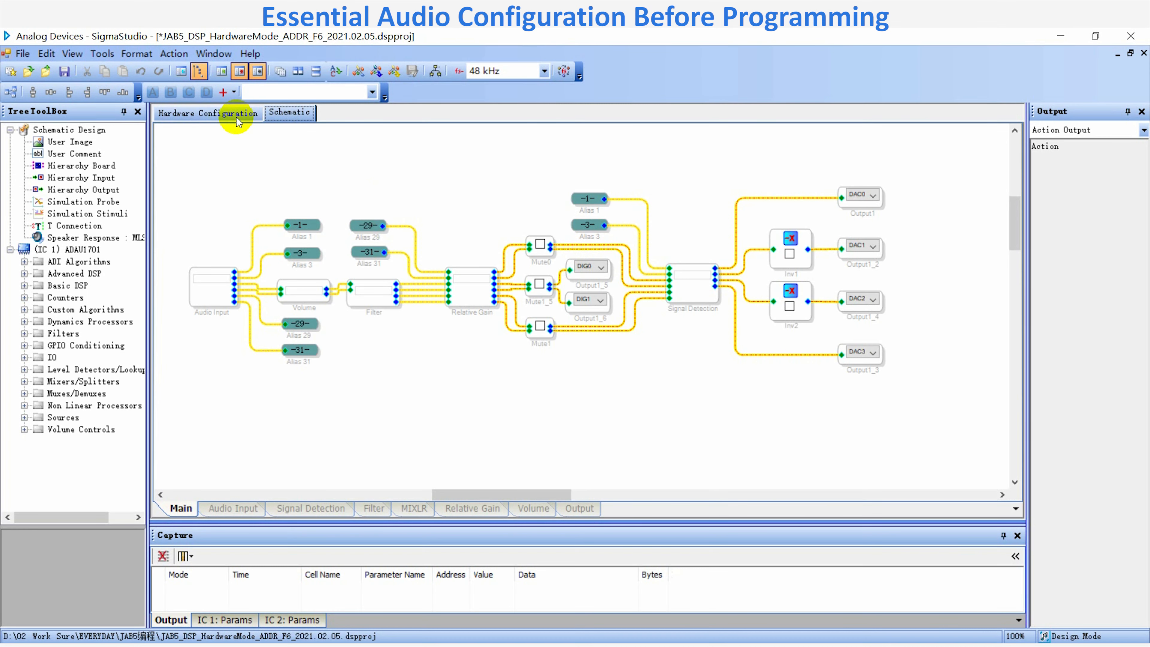
Step: Review the IC 1 register settings in the sample project's hardware configuration, including serial output and GPIO pin directions
{"action": "left_click", "coordinate": [229, 113]}
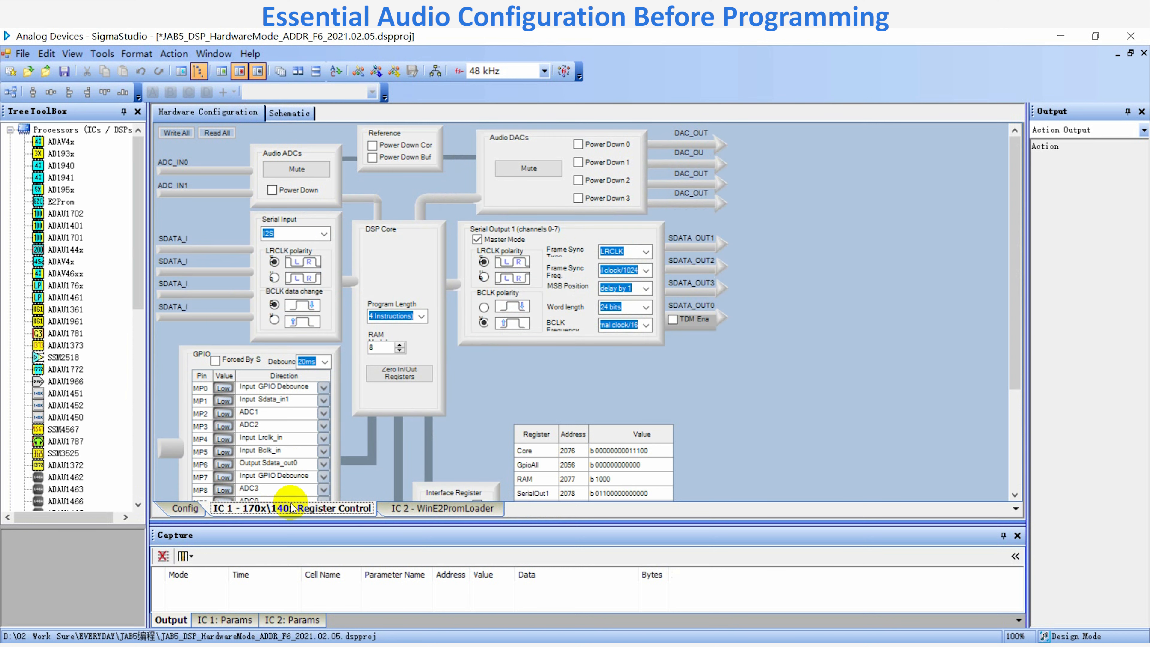
{"action": "scroll", "coordinate": [470, 355], "scroll_direction": "down", "scroll_amount": 3}
{"action": "scroll", "coordinate": [475, 357], "scroll_direction": "up", "scroll_amount": 2}
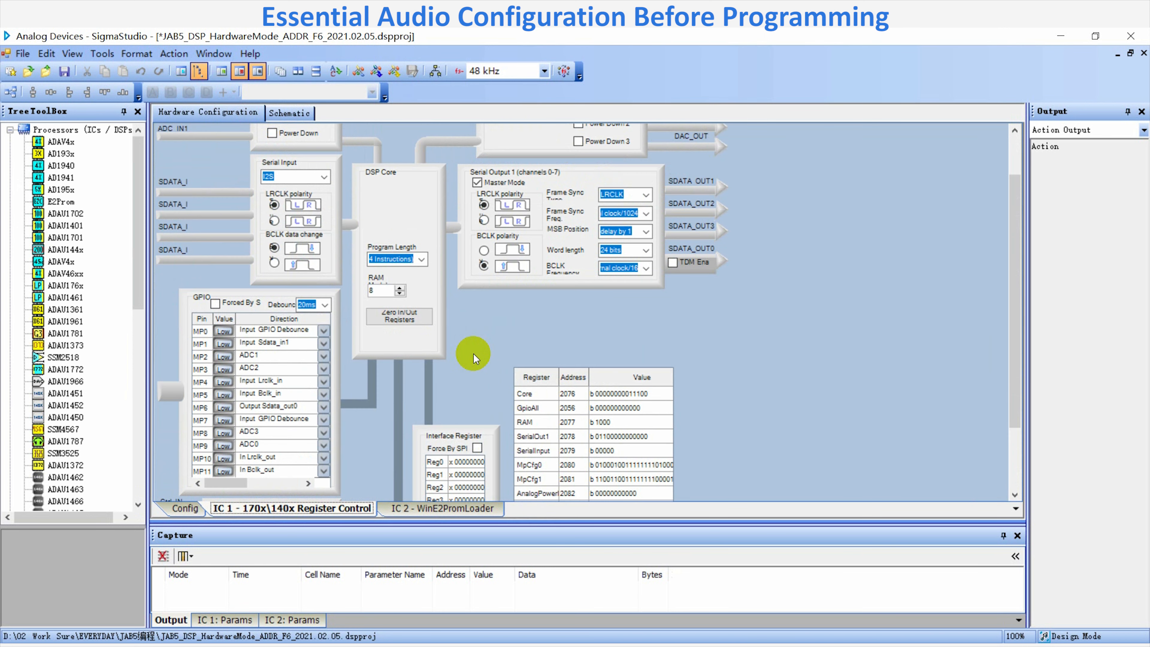
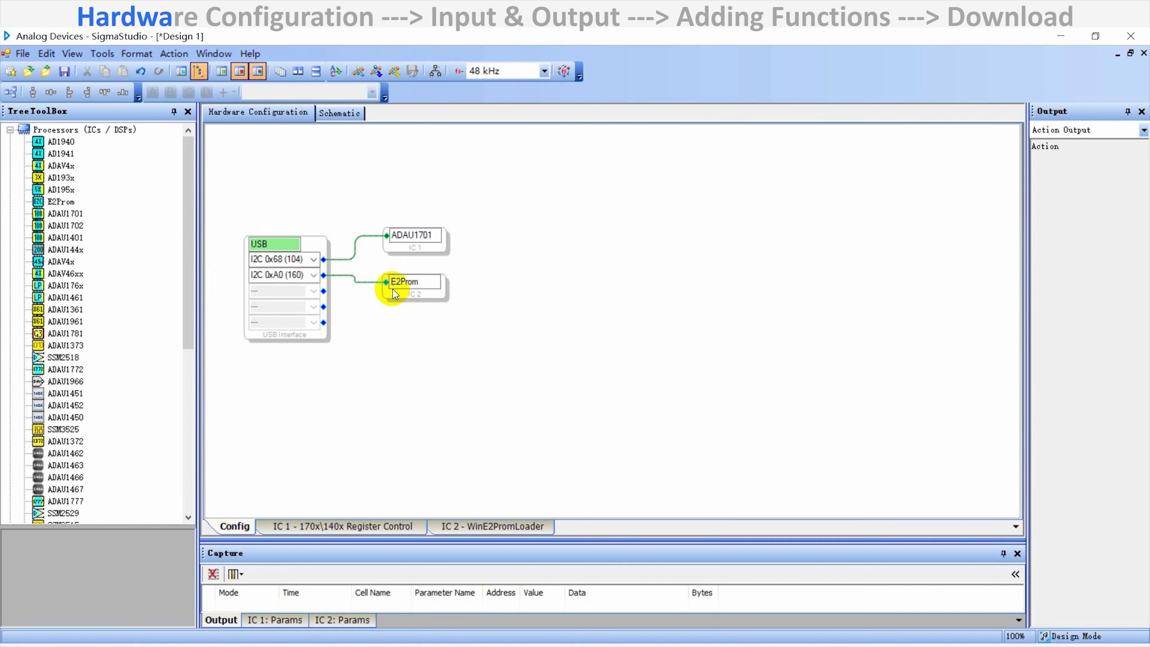
Step: In the new design's IC 1 register control, enable Master Mode for Serial Output 1 and select its second BCLK polarity option
{"action": "left_click", "coordinate": [375, 527]}
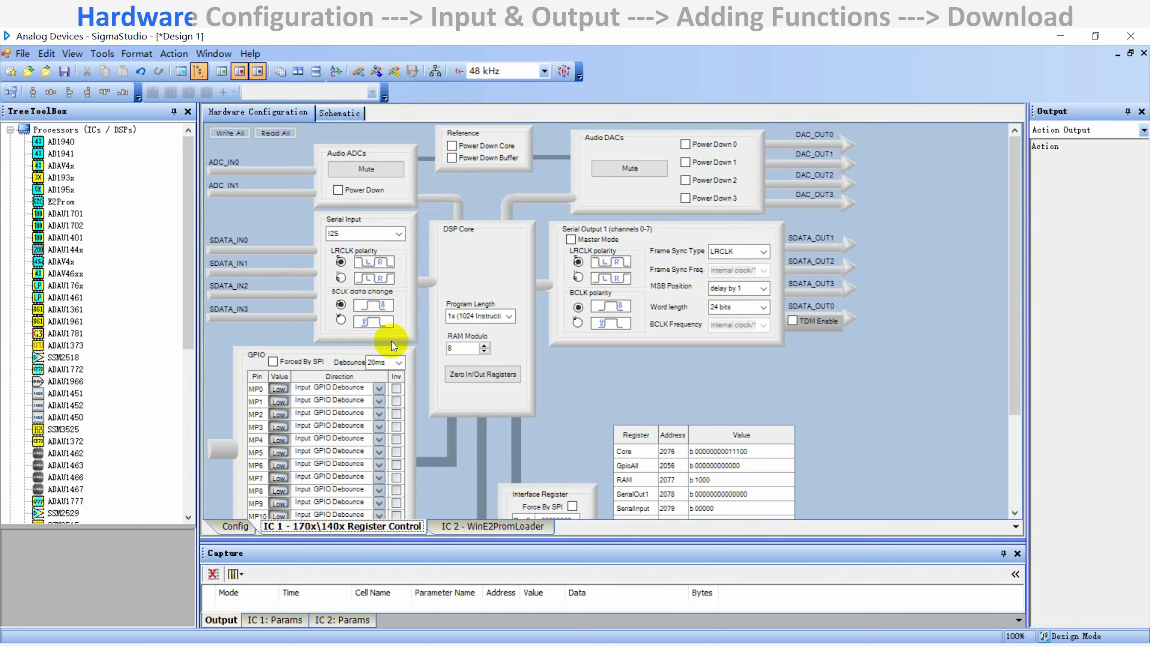
{"action": "left_click", "coordinate": [347, 216]}
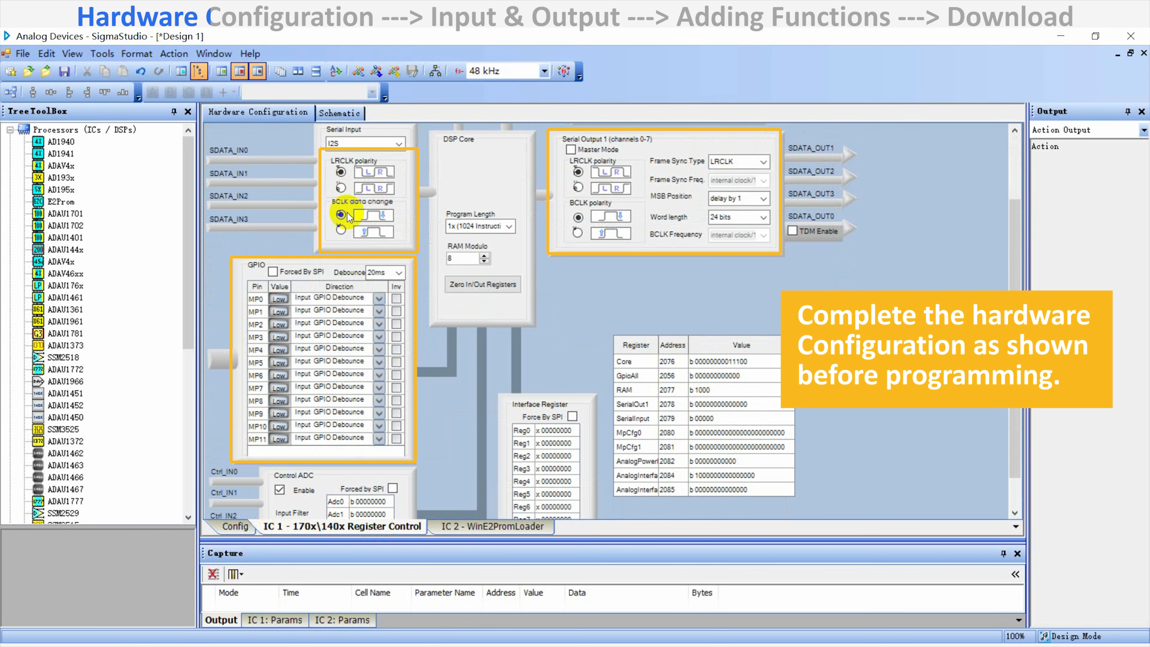
{"action": "left_click", "coordinate": [571, 150]}
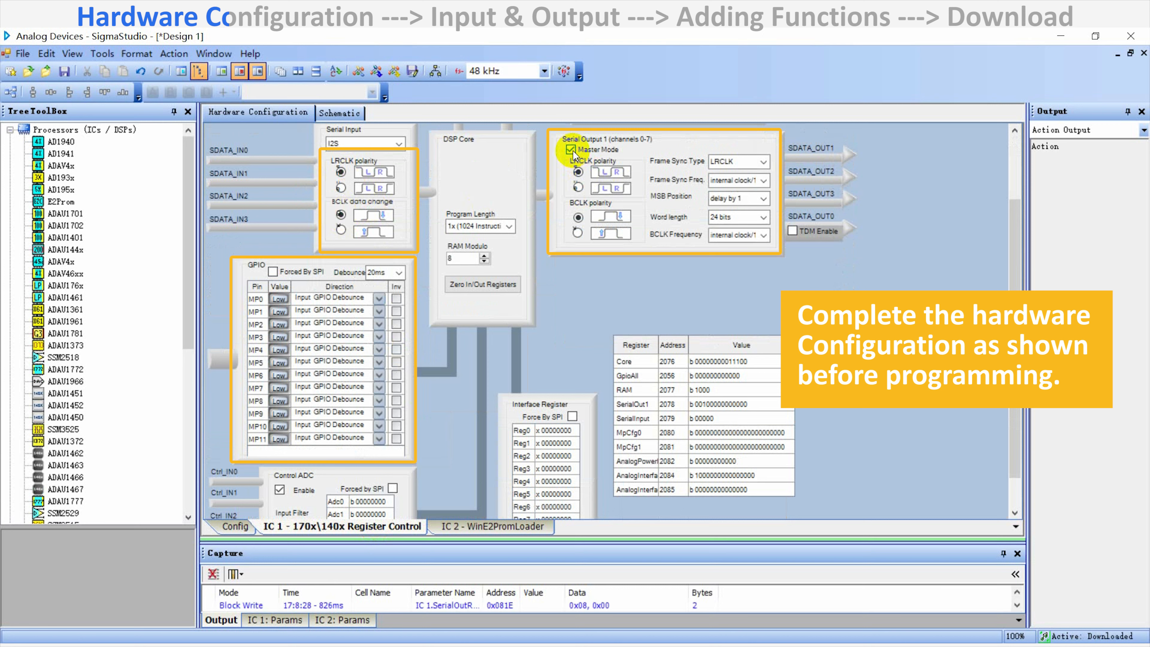
{"action": "left_click", "coordinate": [577, 173]}
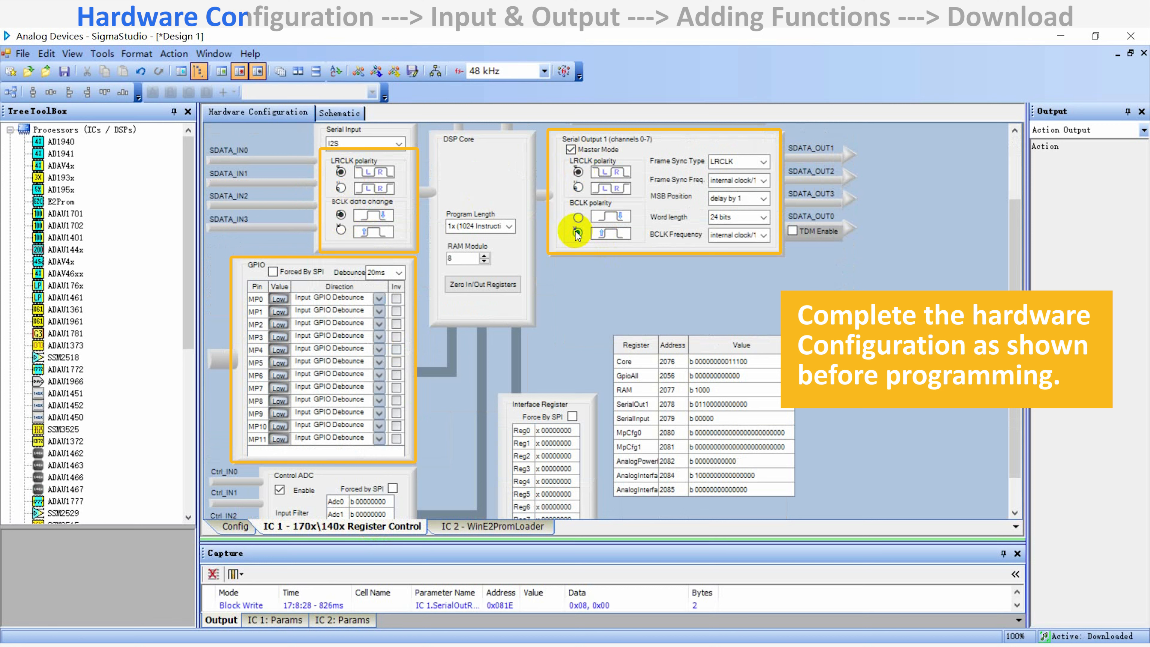
Step: Set the GPIO directions of MP1 to Input Sdata_in1, MP4 to Input Lrclk_in and MP5 to Input Bclk_in
{"action": "left_click", "coordinate": [378, 311]}
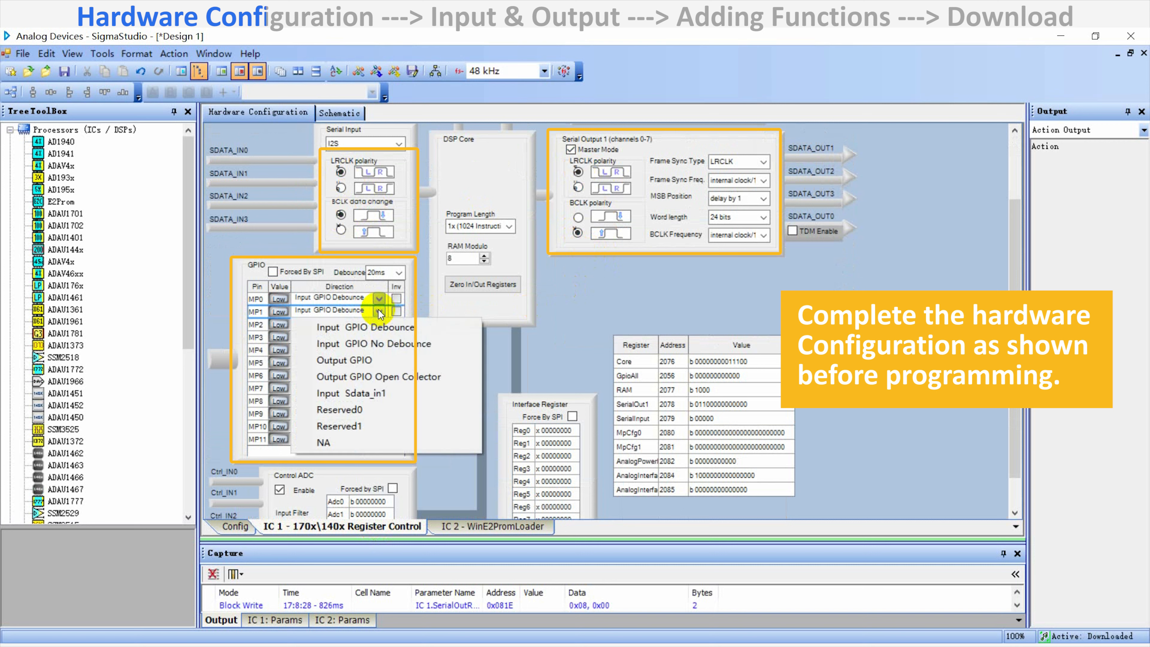
{"action": "left_click", "coordinate": [393, 393]}
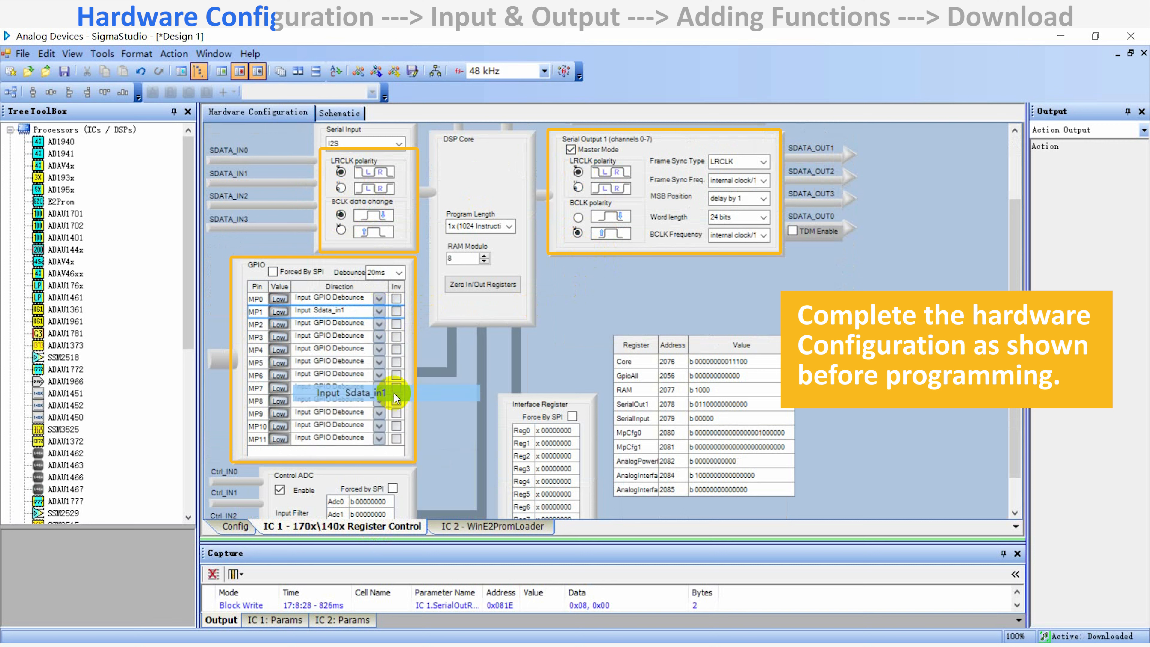
{"action": "left_click", "coordinate": [379, 349]}
{"action": "left_click", "coordinate": [375, 431]}
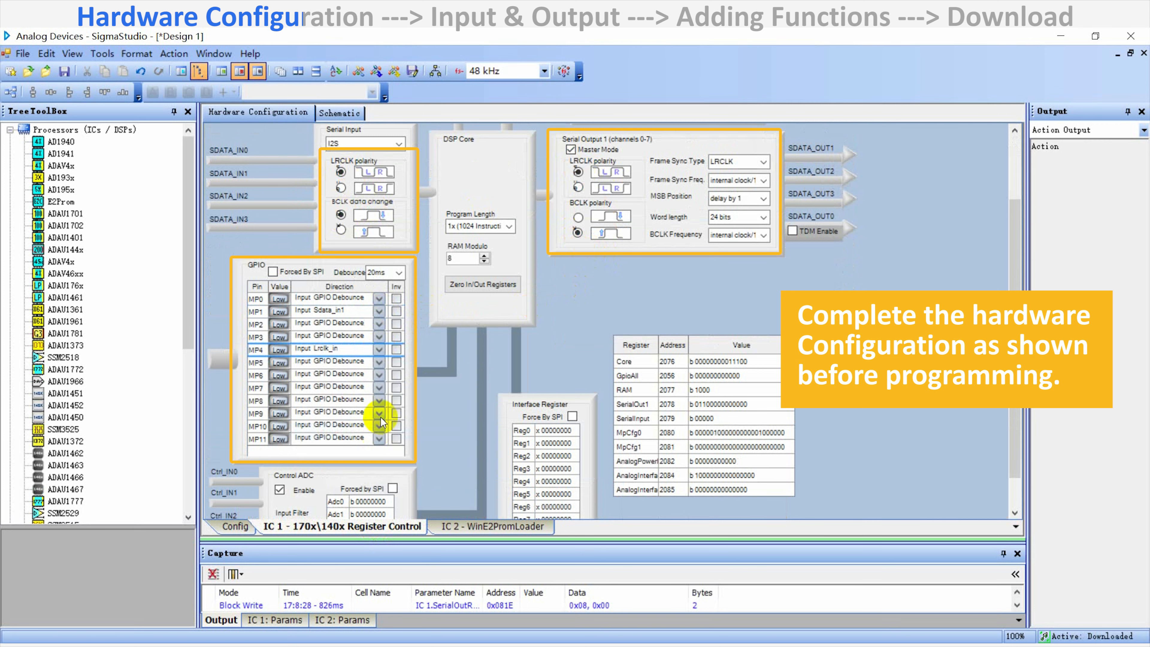
{"action": "left_click", "coordinate": [380, 365]}
{"action": "left_click", "coordinate": [375, 449]}
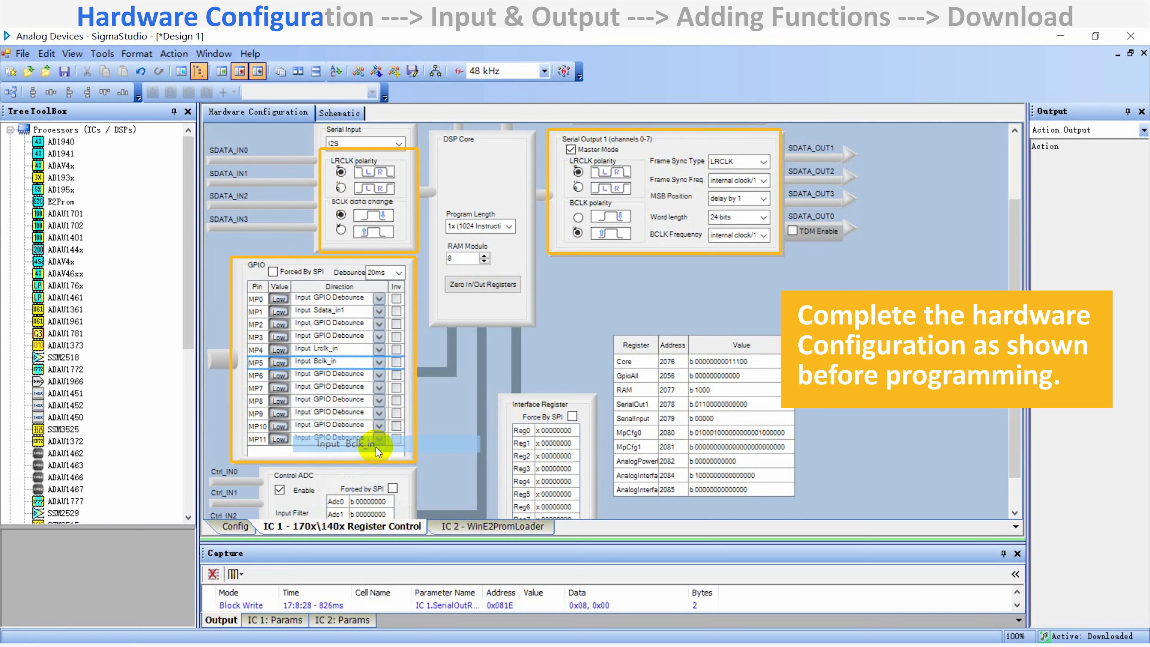
Step: Set the GPIO directions of MP6 to Output Sdata_out0, MP10 to In Lrclk_out and MP11 to In Bclk_out
{"action": "left_click", "coordinate": [379, 375]}
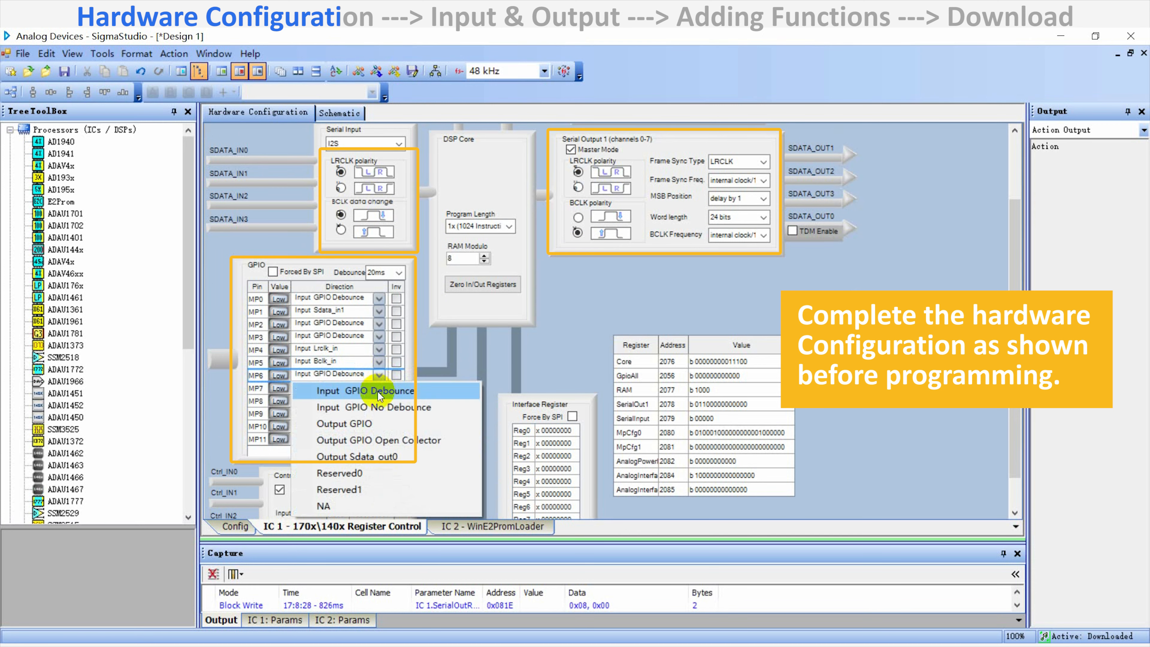
{"action": "left_click", "coordinate": [371, 457]}
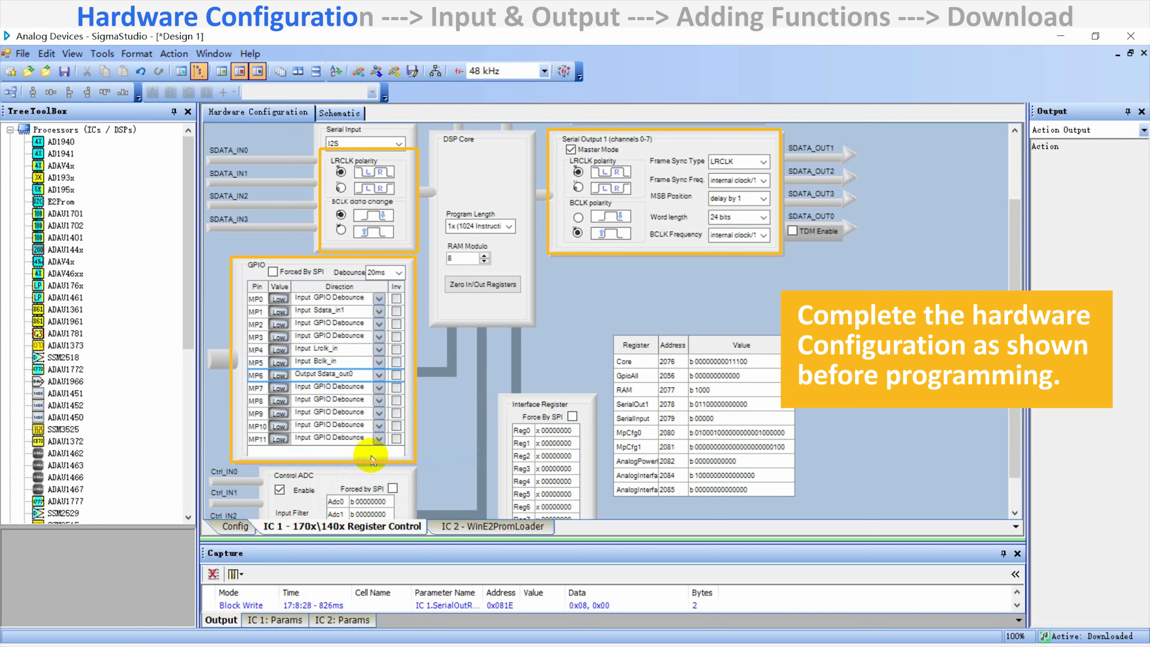
{"action": "left_click", "coordinate": [379, 426]}
{"action": "left_click", "coordinate": [367, 511]}
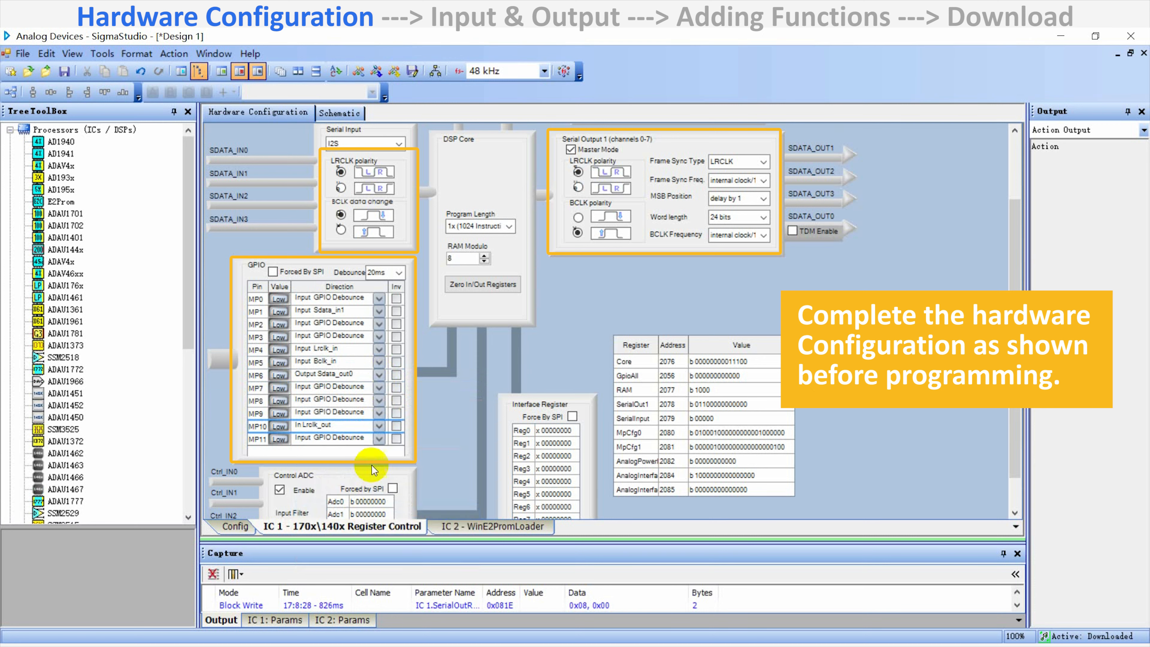
{"action": "left_click", "coordinate": [379, 438]}
{"action": "left_click", "coordinate": [376, 519]}
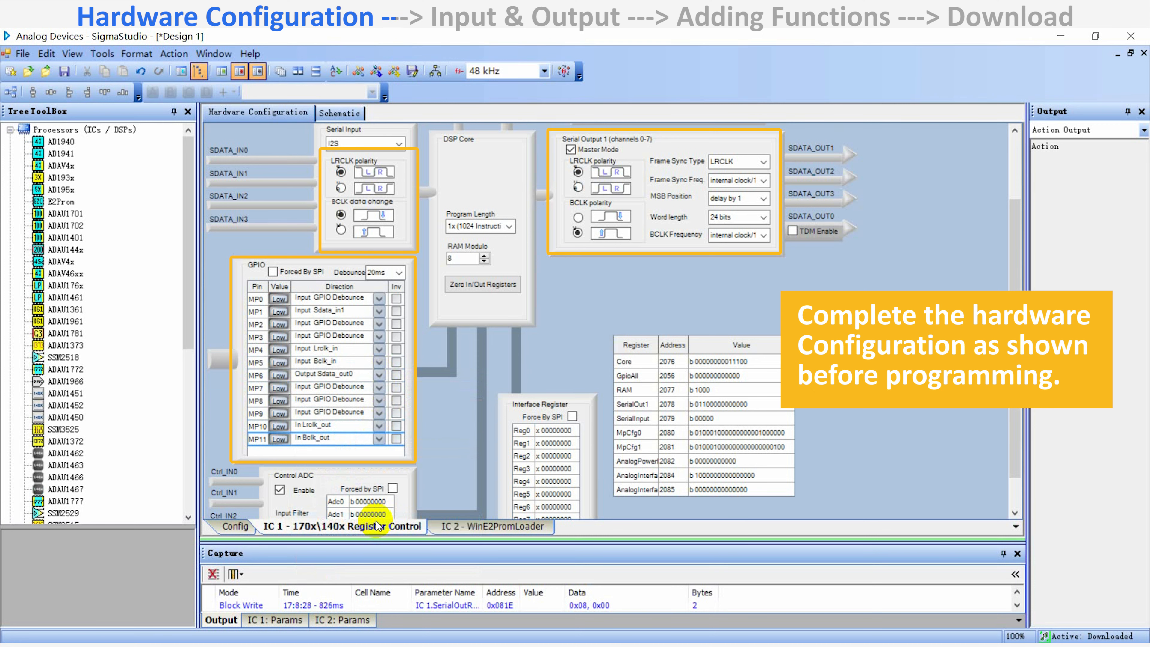
Step: Open the schematic, place an Input block in it and enable input channels 4 and 5 on the block
{"action": "left_click", "coordinate": [341, 112]}
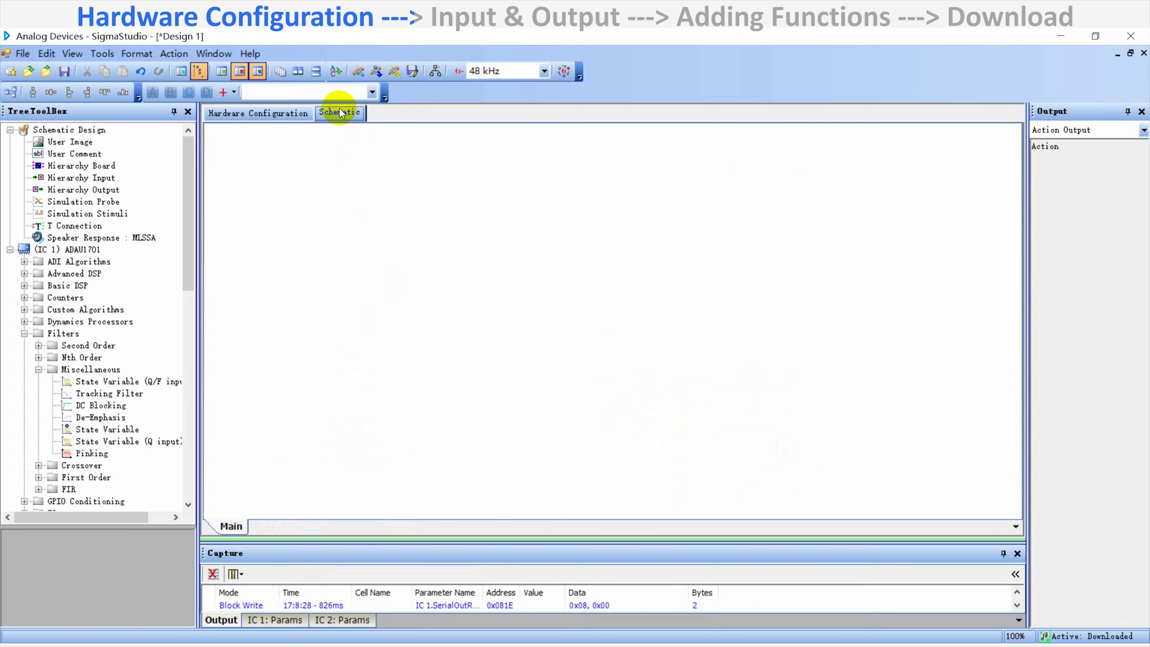
{"action": "scroll", "coordinate": [98, 323], "scroll_direction": "down", "scroll_amount": 7}
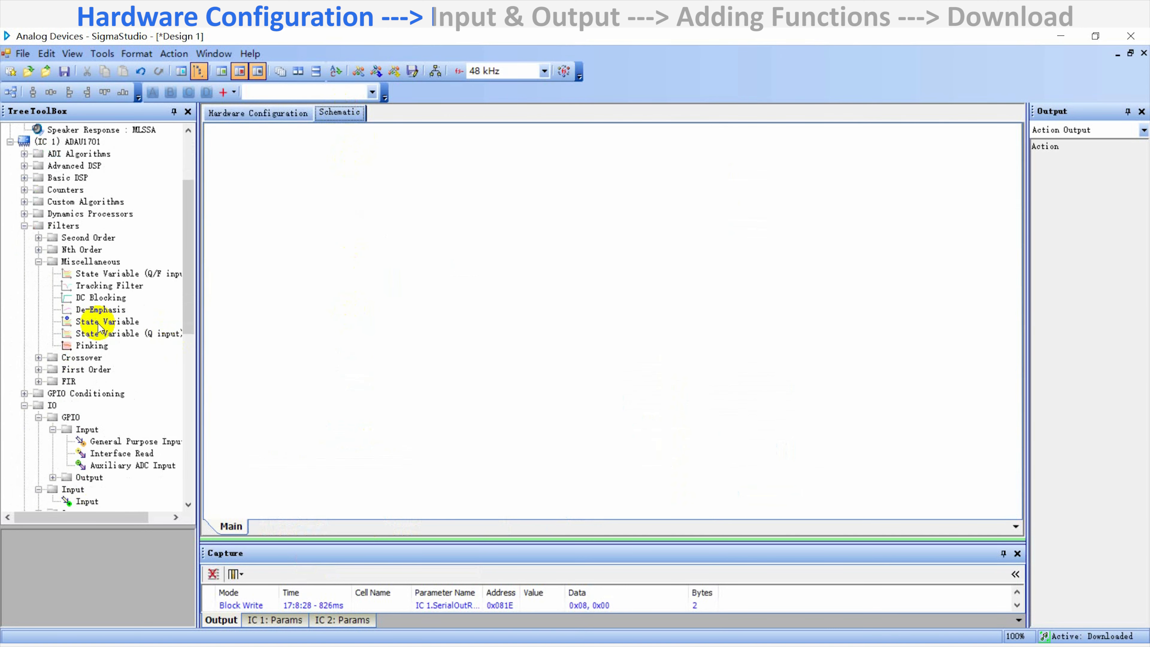
{"action": "left_click_drag", "start_coordinate": [66, 360], "coordinate": [252, 259]}
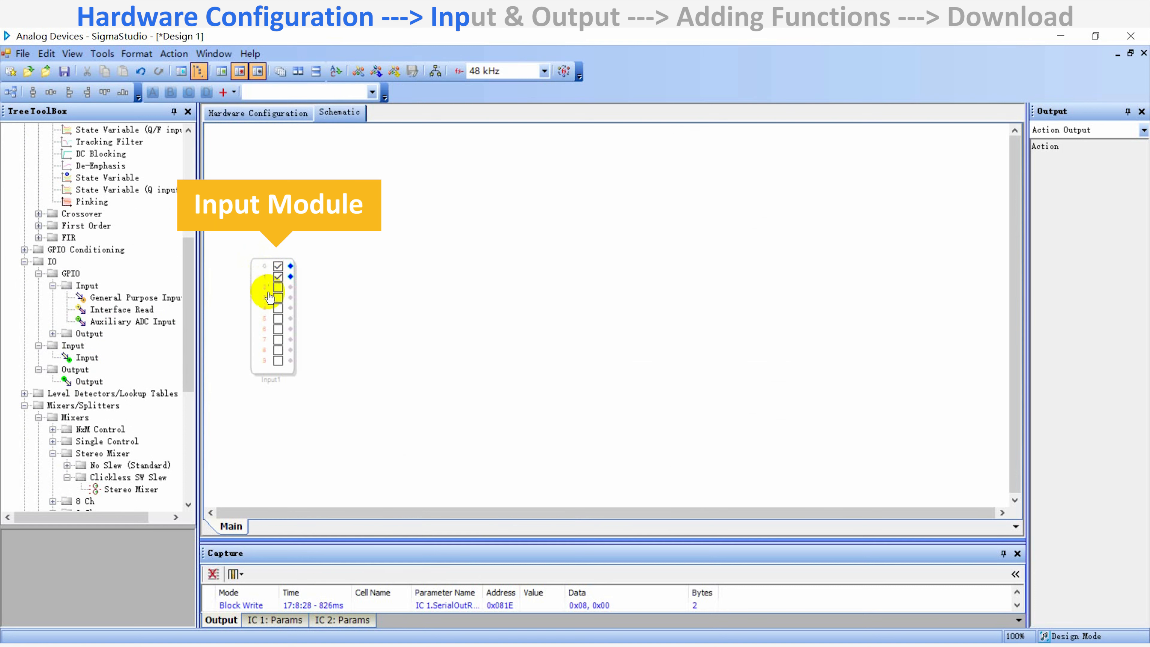
{"action": "left_click", "coordinate": [280, 317]}
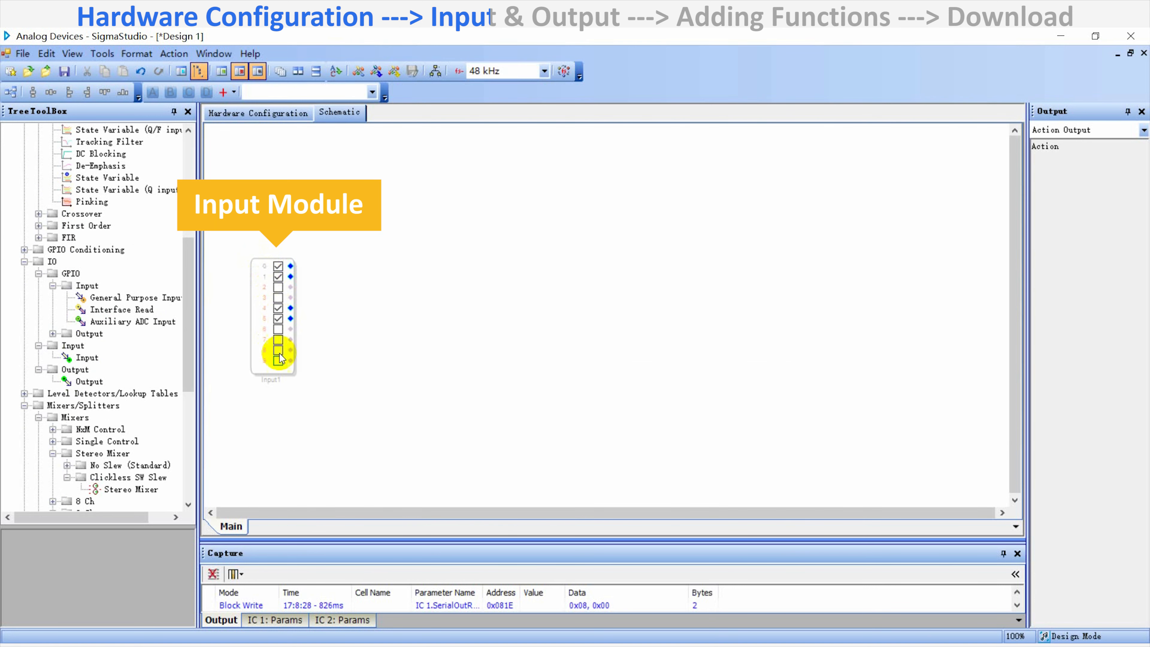
Step: Place six Output blocks in a column for DAC0 to DAC3, DIG0 and DIG1, and left-align them
{"action": "left_click_drag", "start_coordinate": [84, 383], "coordinate": [803, 132]}
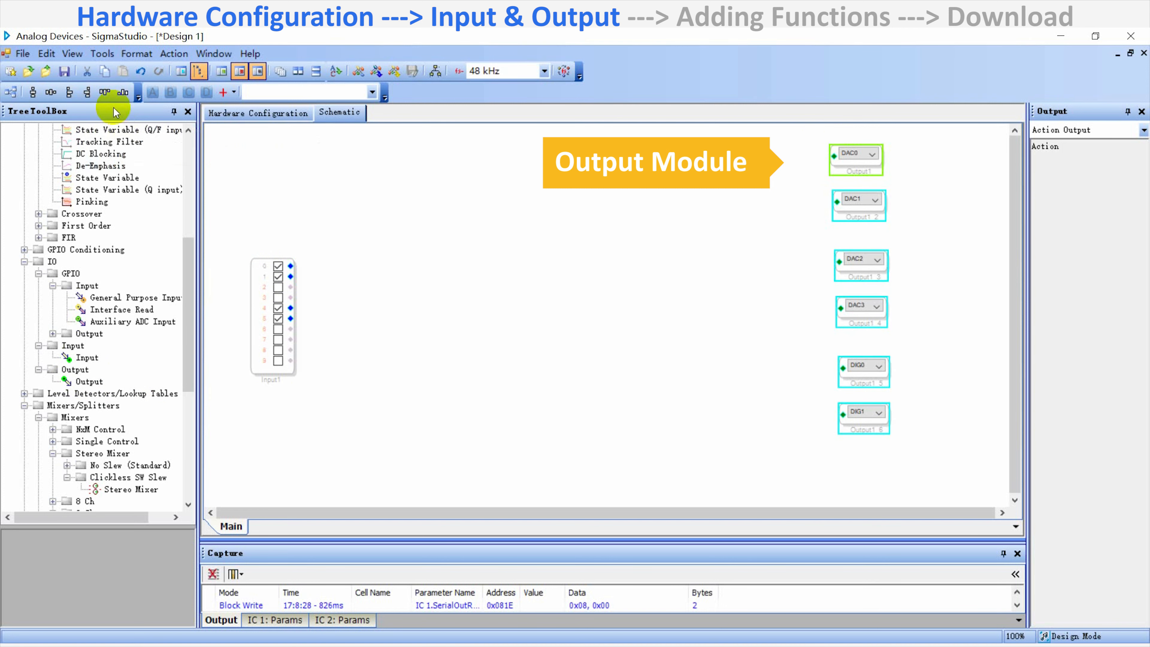
{"action": "left_click", "coordinate": [69, 94]}
{"action": "left_click", "coordinate": [415, 291]}
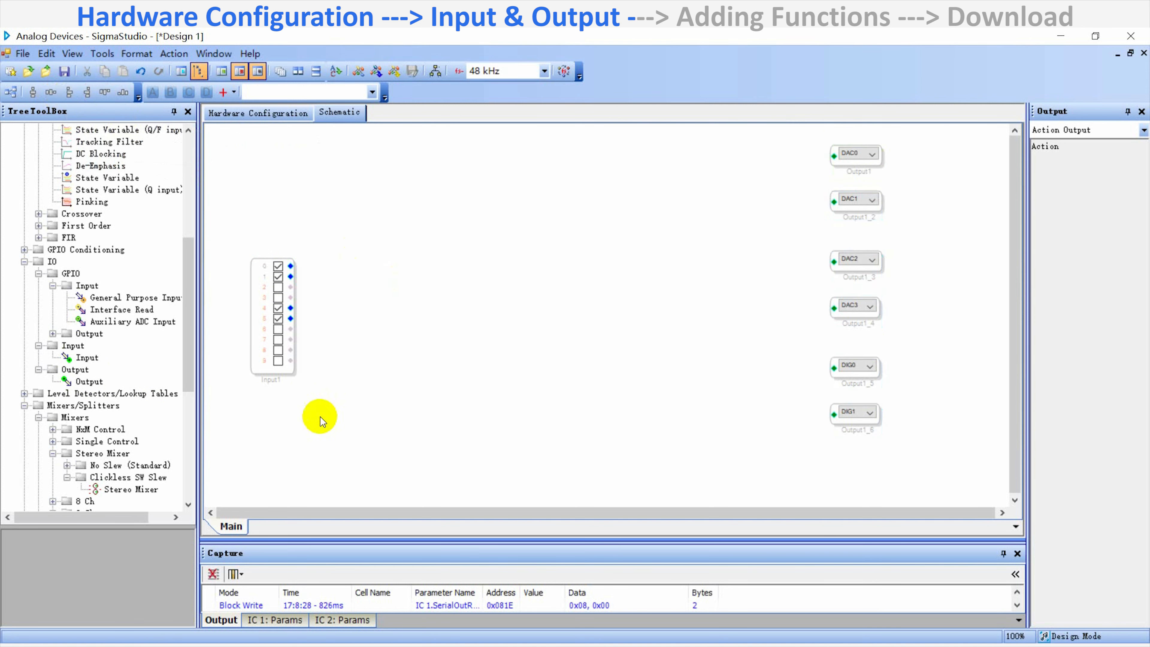
Step: Add a Clickless SW Slew Stereo Mixer and wire input channels 0, 1, 4 and 5 to its four inputs
{"action": "scroll", "coordinate": [128, 360], "scroll_direction": "down", "scroll_amount": 2}
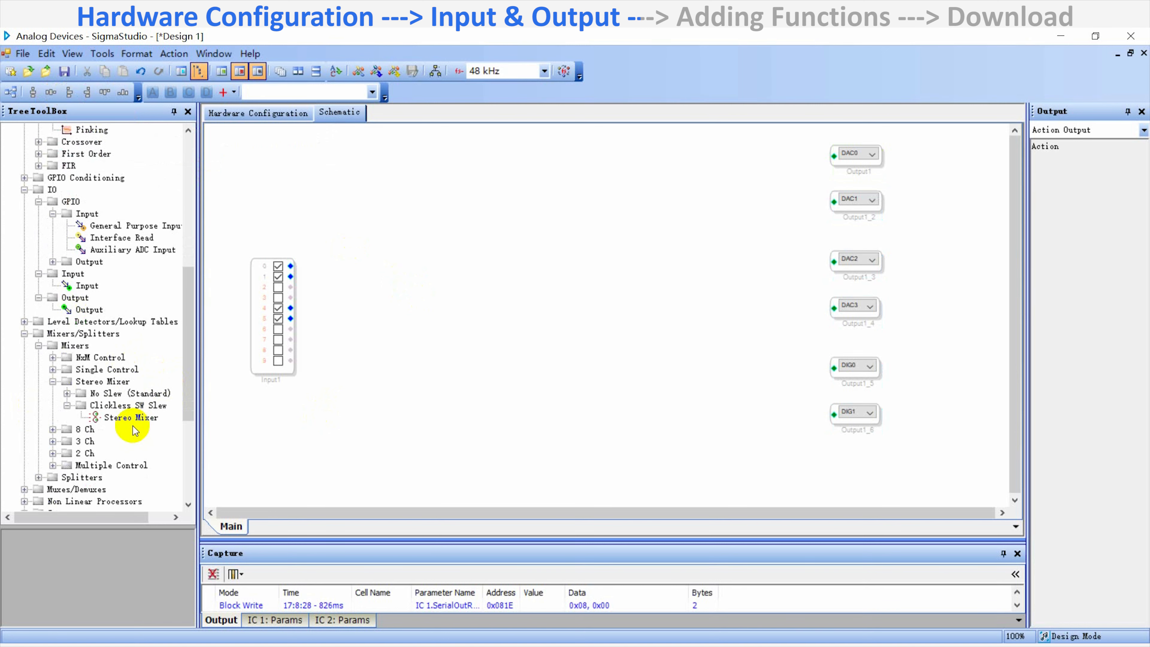
{"action": "mouse_move", "coordinate": [127, 419]}
{"action": "left_mouse_down"}
{"action": "mouse_move", "coordinate": [393, 274]}
{"action": "mouse_move", "coordinate": [431, 268]}
{"action": "left_mouse_up"}
{"action": "left_click_drag", "start_coordinate": [290, 266], "coordinate": [383, 300]}
{"action": "left_click_drag", "start_coordinate": [290, 277], "coordinate": [382, 282]}
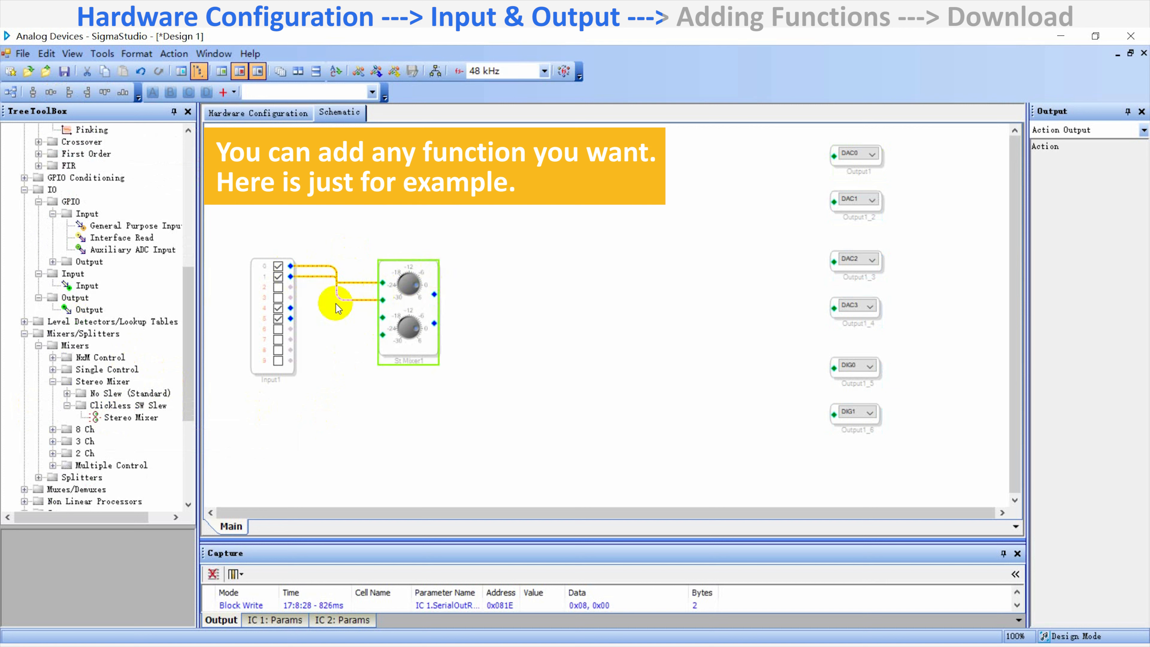
{"action": "left_click_drag", "start_coordinate": [291, 308], "coordinate": [382, 317]}
{"action": "left_click_drag", "start_coordinate": [291, 319], "coordinate": [383, 334]}
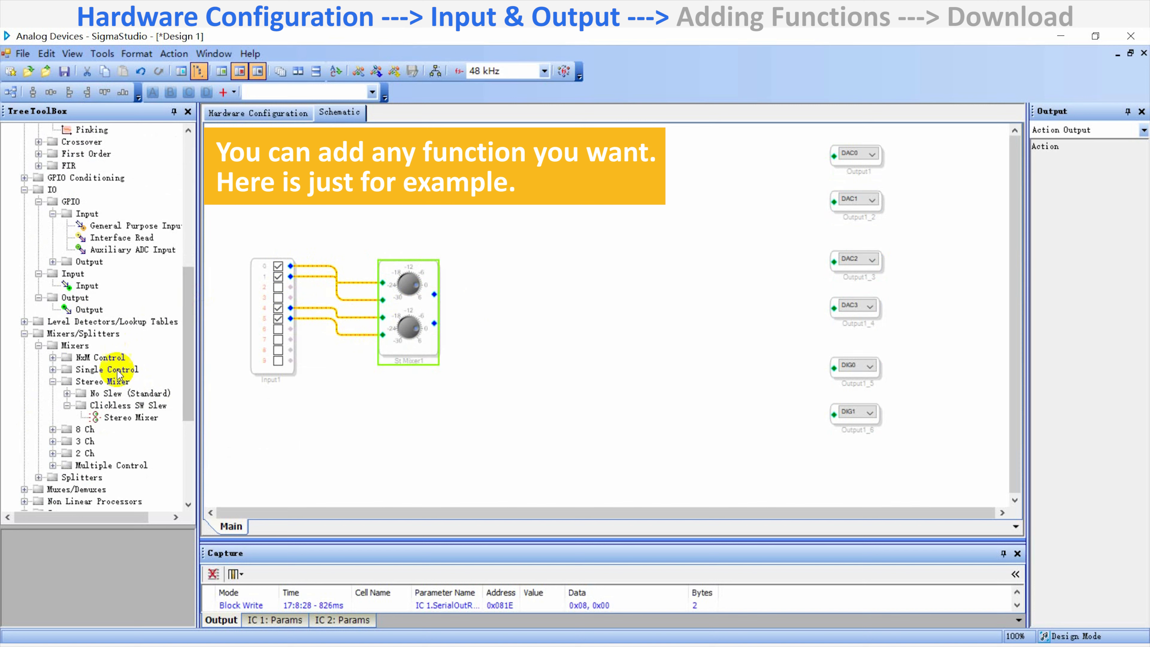
Step: Add a DC Blocking filter with a second IC 1 algorithm channel and wire both stereo mixer outputs to it
{"action": "scroll", "coordinate": [125, 377], "scroll_direction": "up", "scroll_amount": 4}
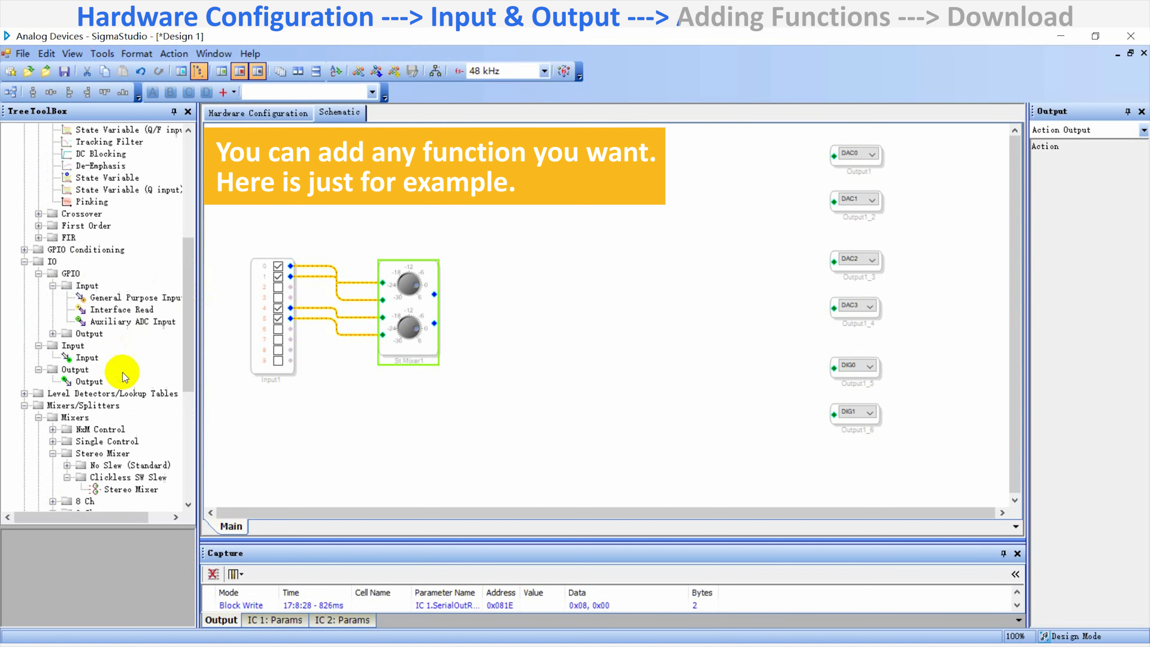
{"action": "left_click_drag", "start_coordinate": [61, 225], "coordinate": [507, 295]}
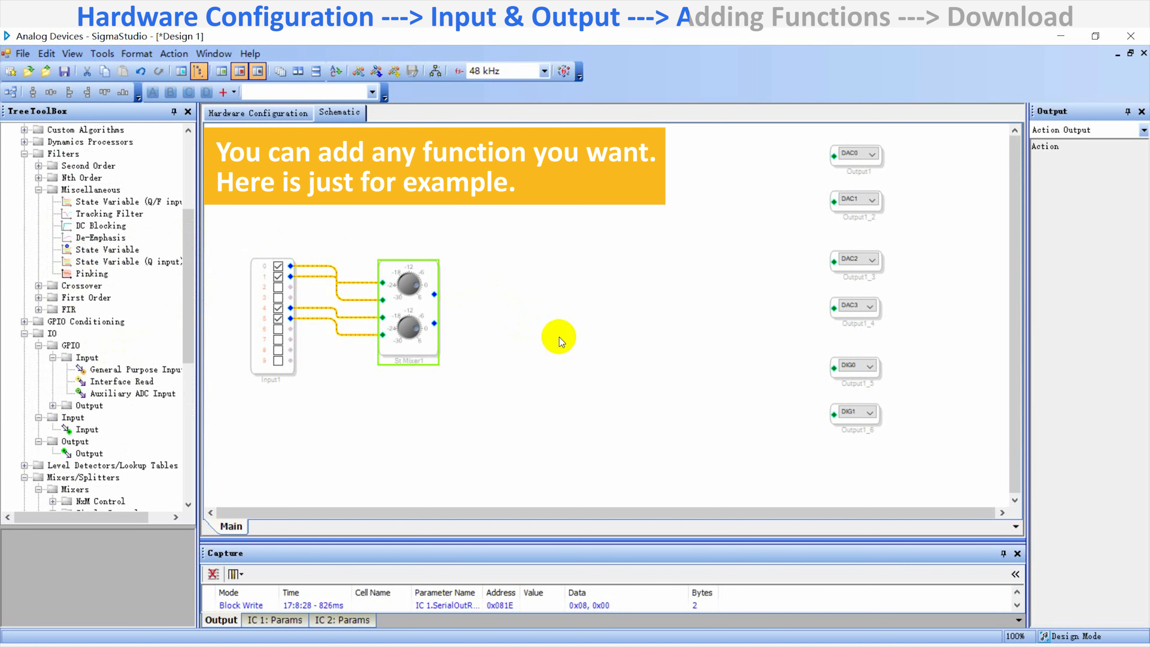
{"action": "left_click_drag", "start_coordinate": [539, 299], "coordinate": [518, 298]}
{"action": "right_click", "coordinate": [518, 303]}
{"action": "mouse_move", "coordinate": [688, 308]}
{"action": "mouse_move", "coordinate": [748, 313]}
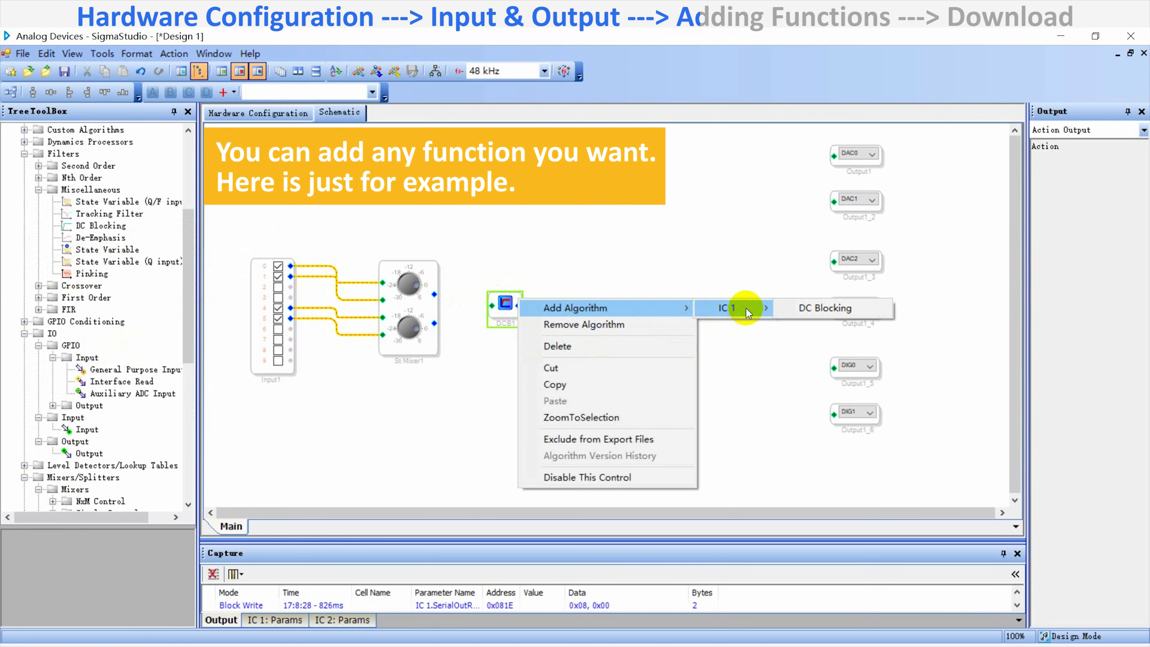
{"action": "left_click", "coordinate": [806, 308]}
{"action": "left_click_drag", "start_coordinate": [434, 295], "coordinate": [492, 311]}
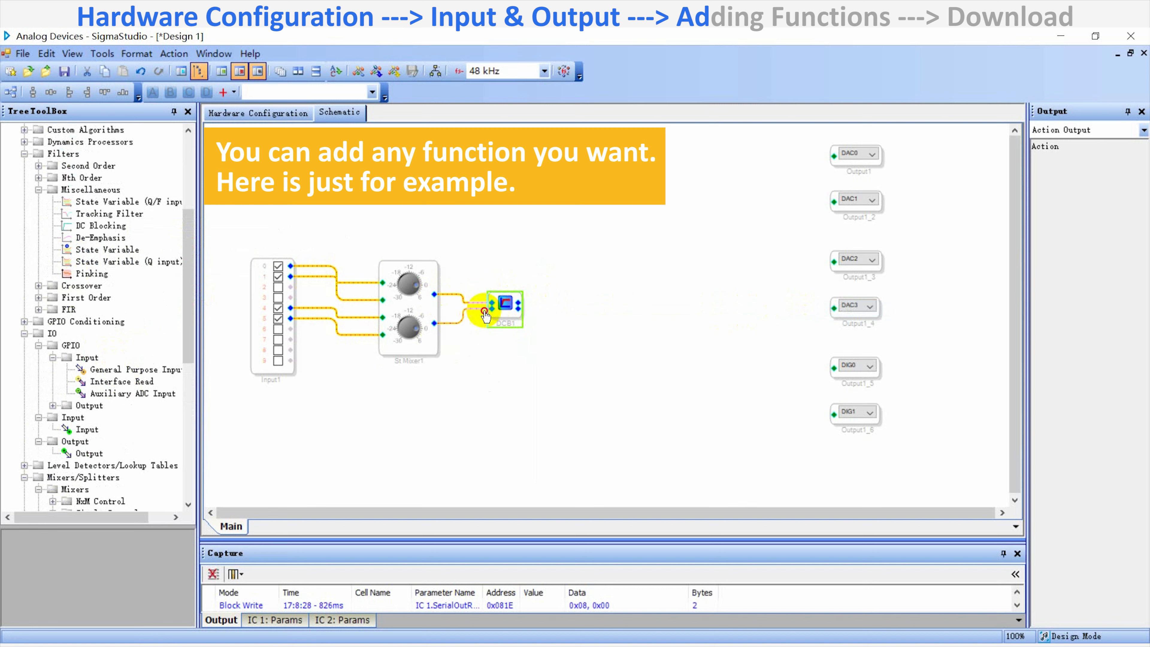
Step: Add a No Slew Single Volume control after the DC Blocking filter and give it a second Gain (no slew) channel
{"action": "scroll", "coordinate": [104, 453], "scroll_direction": "down", "scroll_amount": 5}
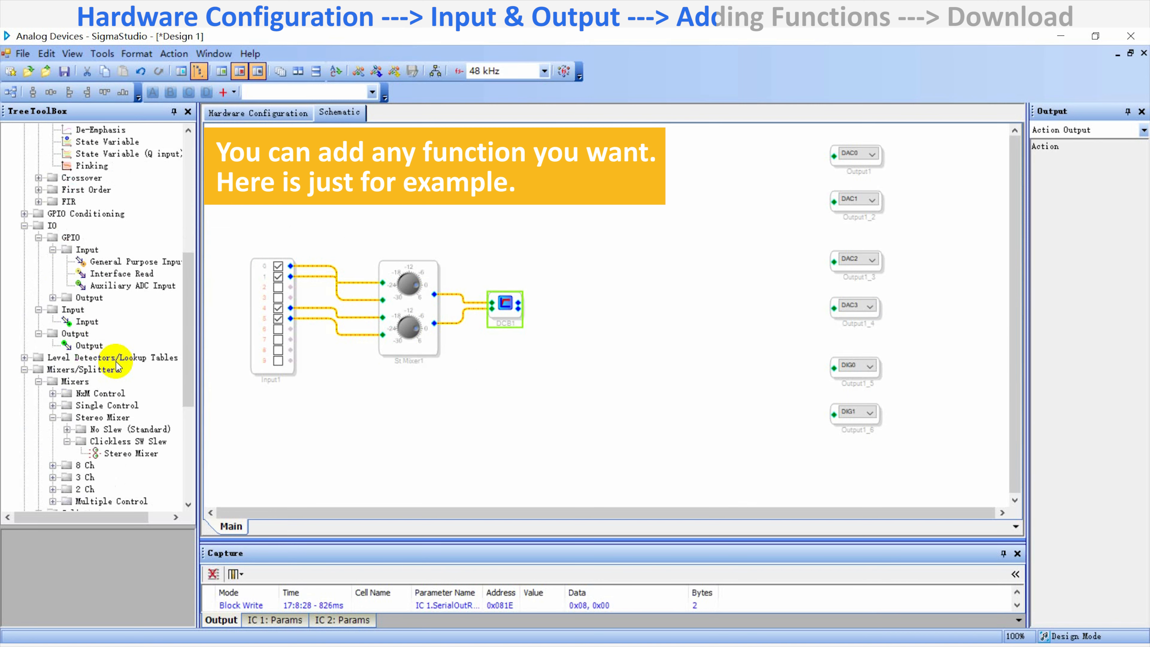
{"action": "scroll", "coordinate": [115, 362], "scroll_direction": "down", "scroll_amount": 4}
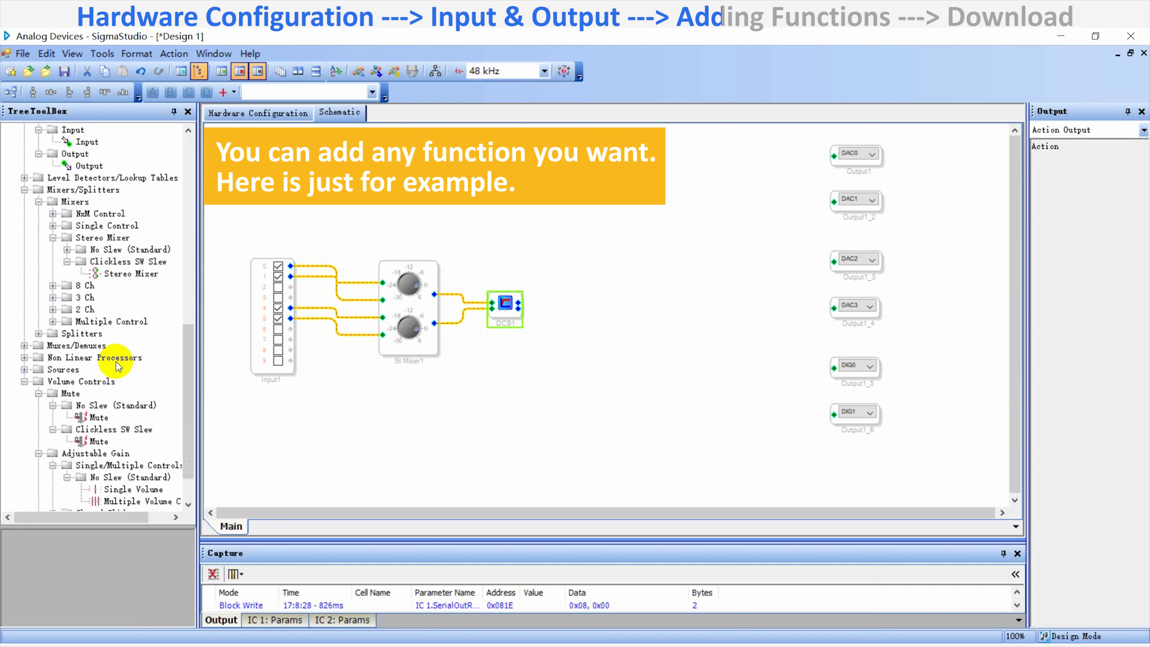
{"action": "left_click_drag", "start_coordinate": [110, 453], "coordinate": [598, 254]}
{"action": "left_click_drag", "start_coordinate": [641, 318], "coordinate": [641, 317]}
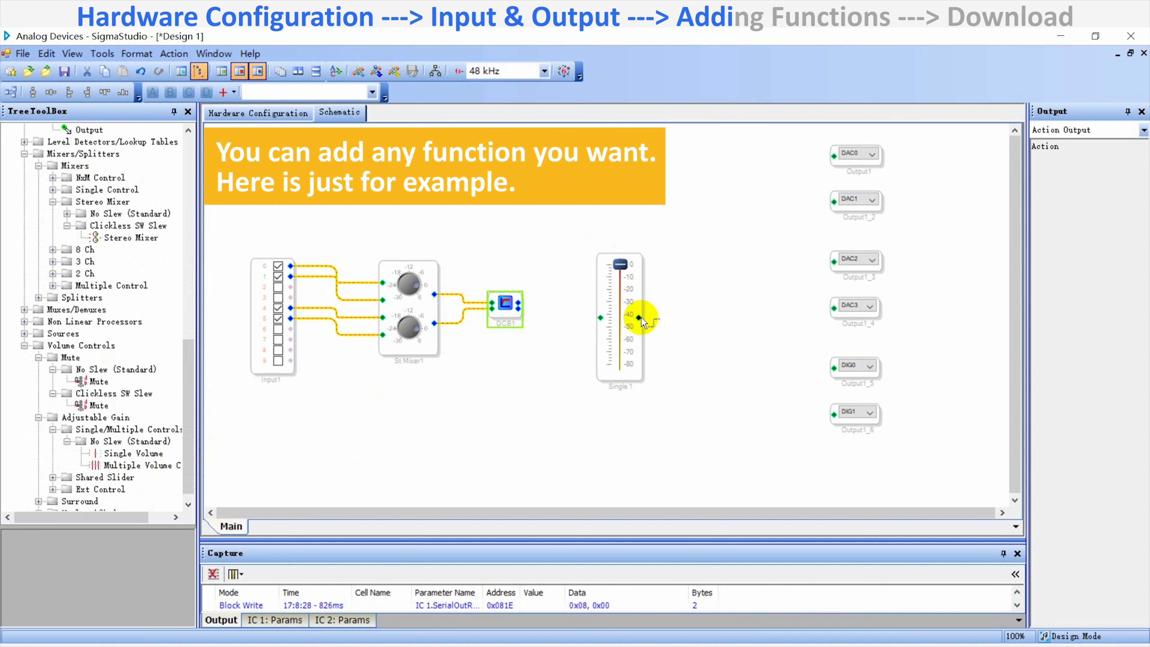
{"action": "left_click_drag", "start_coordinate": [641, 260], "coordinate": [623, 245]}
{"action": "right_click", "coordinate": [621, 241]}
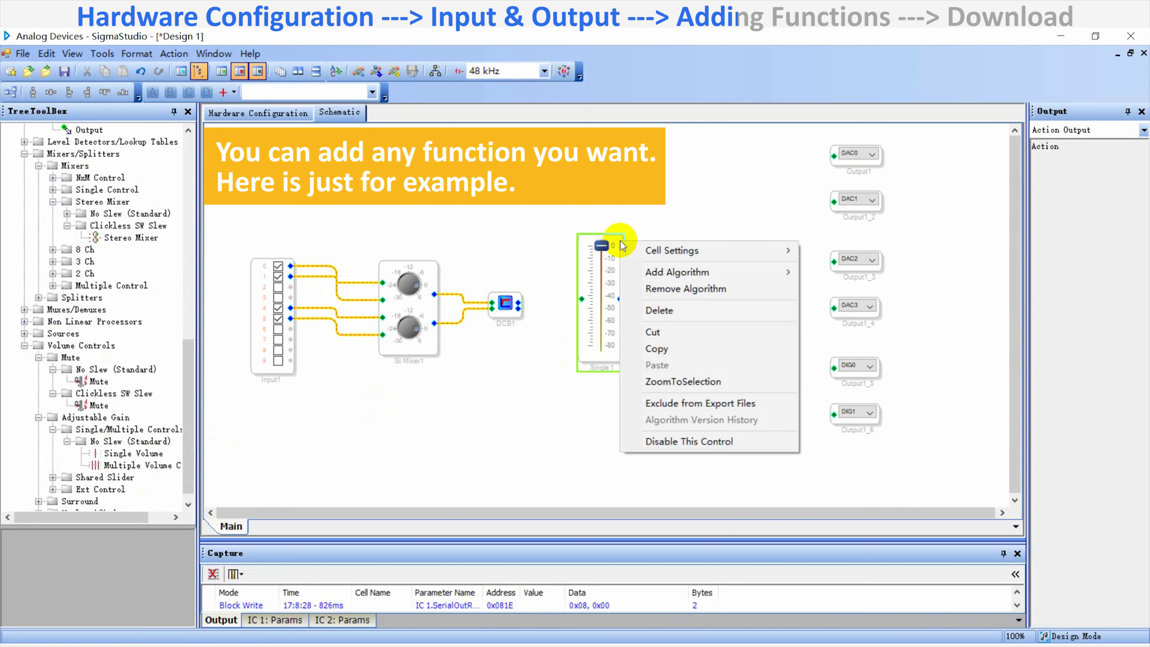
{"action": "mouse_move", "coordinate": [765, 271]}
{"action": "mouse_move", "coordinate": [837, 272]}
{"action": "left_click", "coordinate": [918, 272]}
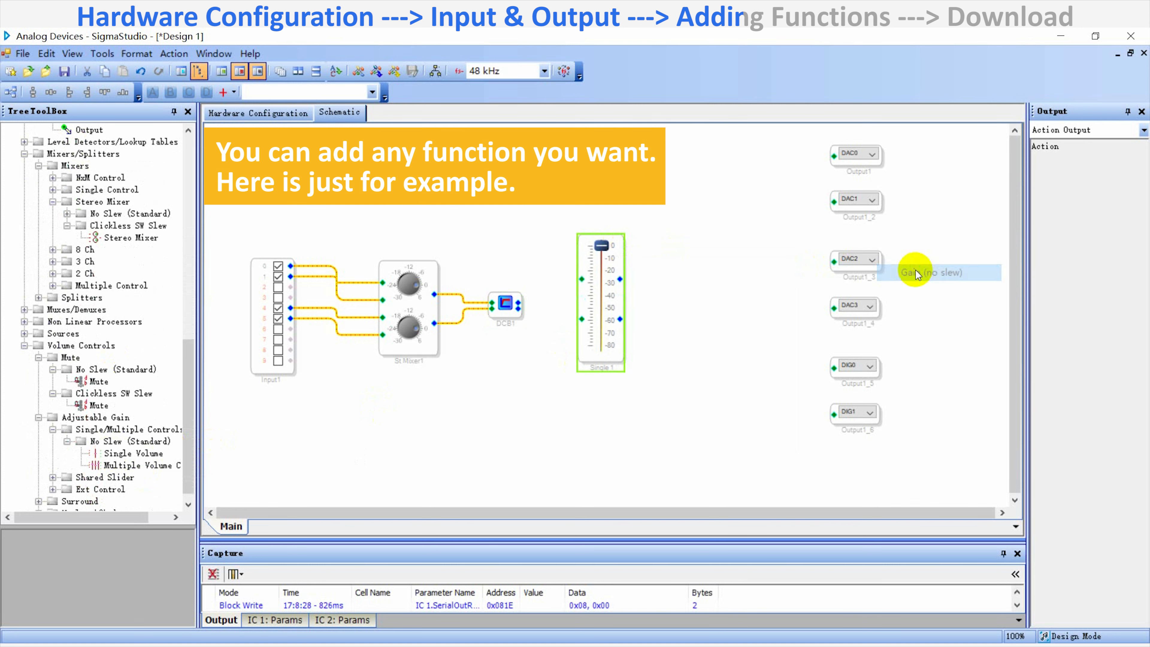
Step: Wire both DC Blocking outputs to the volume control and place two T Connection blocks beside the control's outputs
{"action": "left_click_drag", "start_coordinate": [518, 302], "coordinate": [571, 281]}
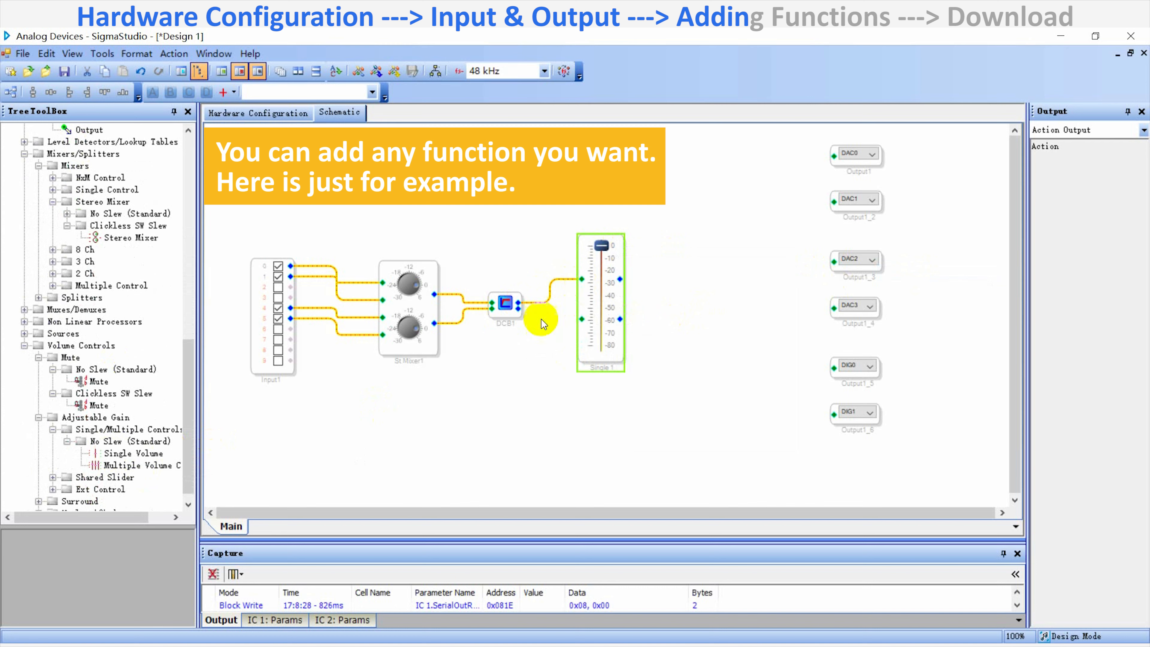
{"action": "left_click_drag", "start_coordinate": [519, 309], "coordinate": [582, 319]}
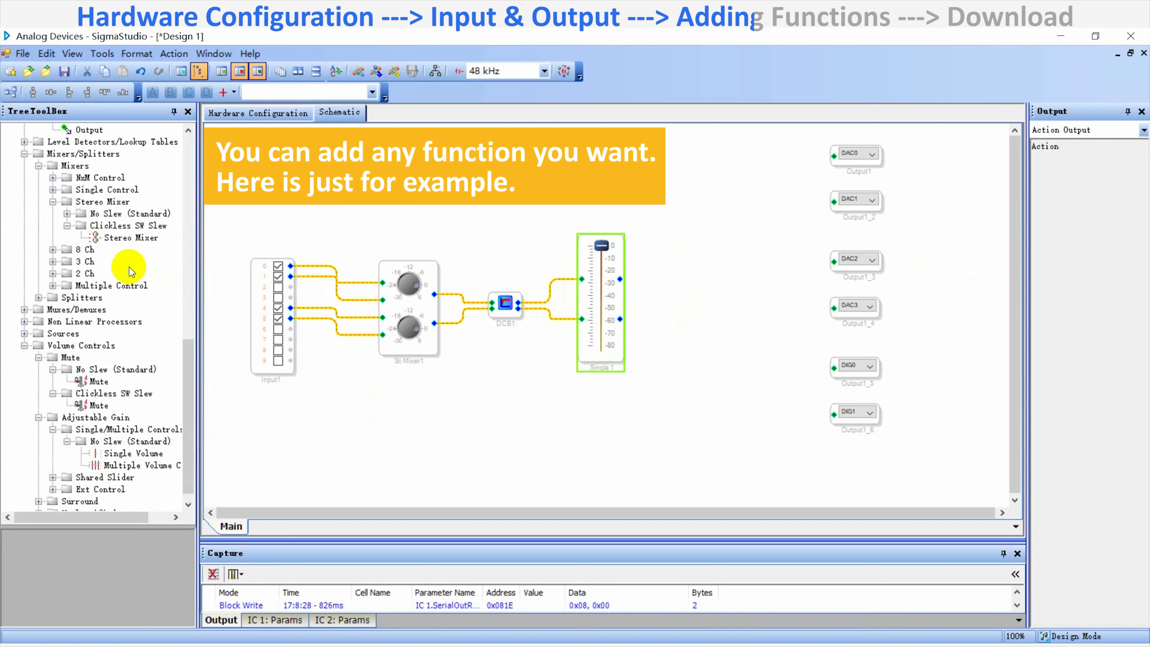
{"action": "scroll", "coordinate": [136, 262], "scroll_direction": "up", "scroll_amount": 14}
{"action": "left_click_drag", "start_coordinate": [73, 229], "coordinate": [668, 332]}
Step: Place six No Slew Mute blocks in a column before the Output blocks and left-align them
{"action": "scroll", "coordinate": [103, 335], "scroll_direction": "down", "scroll_amount": 4}
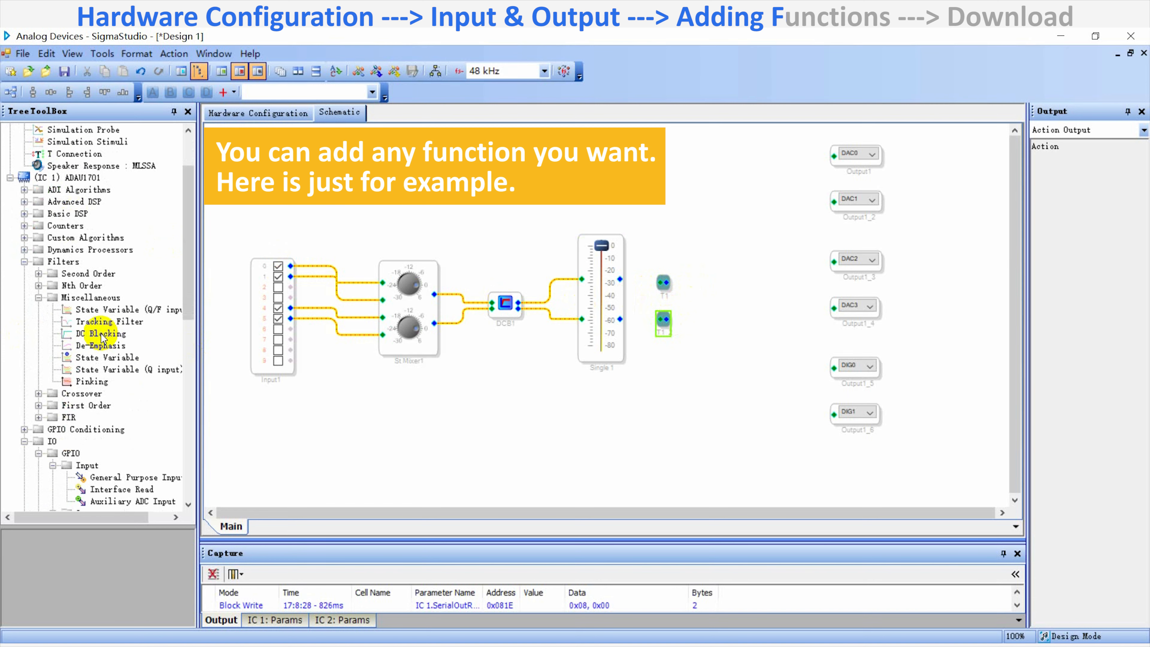
{"action": "scroll", "coordinate": [104, 337], "scroll_direction": "down", "scroll_amount": 9}
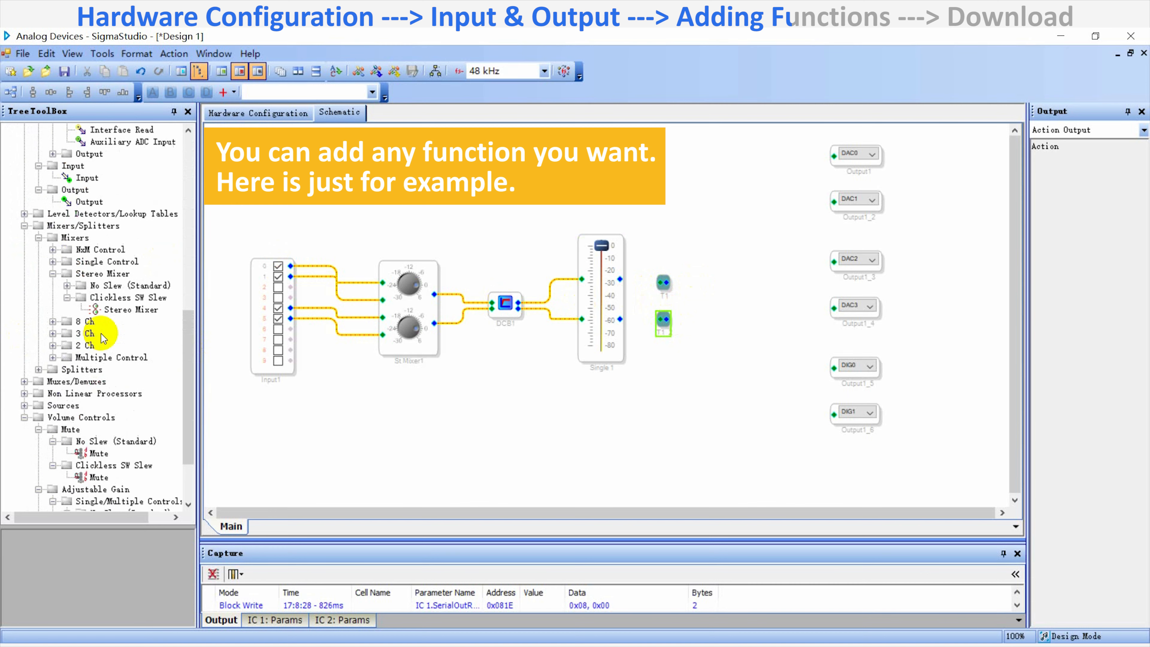
{"action": "mouse_move", "coordinate": [86, 417]}
{"action": "left_mouse_down"}
{"action": "mouse_move", "coordinate": [742, 183]}
{"action": "mouse_move", "coordinate": [761, 149]}
{"action": "mouse_move", "coordinate": [775, 271]}
{"action": "left_mouse_up"}
{"action": "left_click_drag", "start_coordinate": [775, 270], "coordinate": [784, 419]}
{"action": "left_click_drag", "start_coordinate": [797, 464], "coordinate": [731, 135]}
{"action": "left_click", "coordinate": [69, 92]}
{"action": "left_click", "coordinate": [652, 464]}
Step: Wire the volume outputs through the T Connections, feeding mutes 1, 3 and 5 from the first and 2, 4 and 6 from the second
{"action": "left_click_drag", "start_coordinate": [623, 280], "coordinate": [660, 282]}
{"action": "left_click_drag", "start_coordinate": [621, 320], "coordinate": [751, 155]}
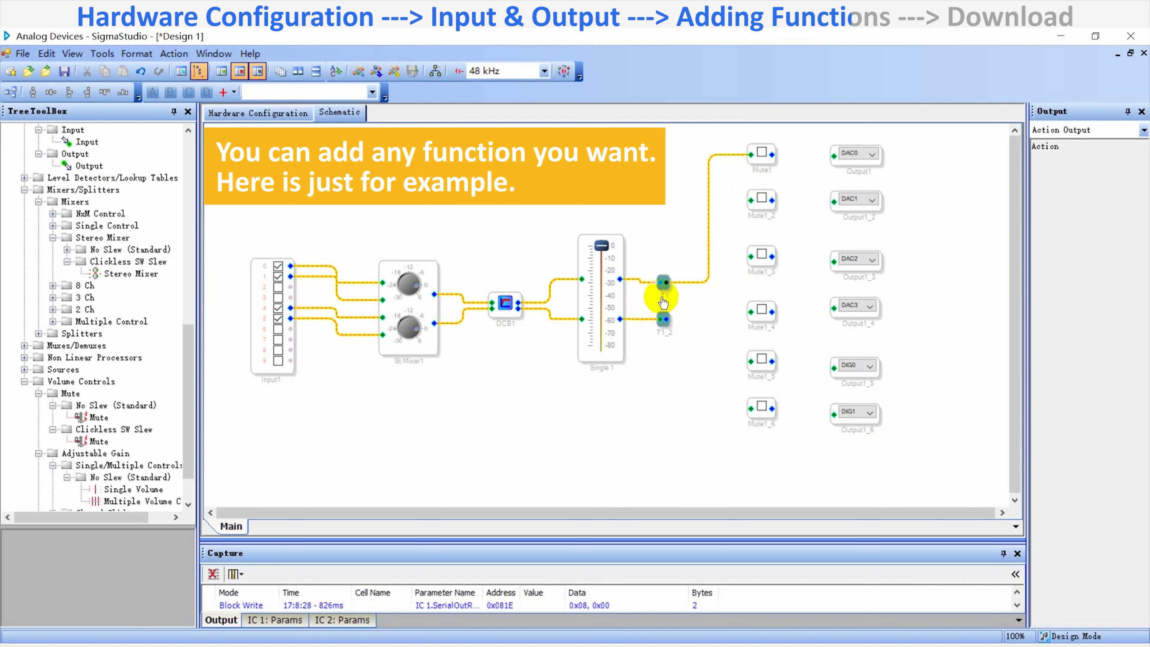
{"action": "left_click_drag", "start_coordinate": [666, 283], "coordinate": [750, 256]}
{"action": "left_click_drag", "start_coordinate": [666, 282], "coordinate": [751, 361]}
{"action": "left_click_drag", "start_coordinate": [666, 319], "coordinate": [751, 200]}
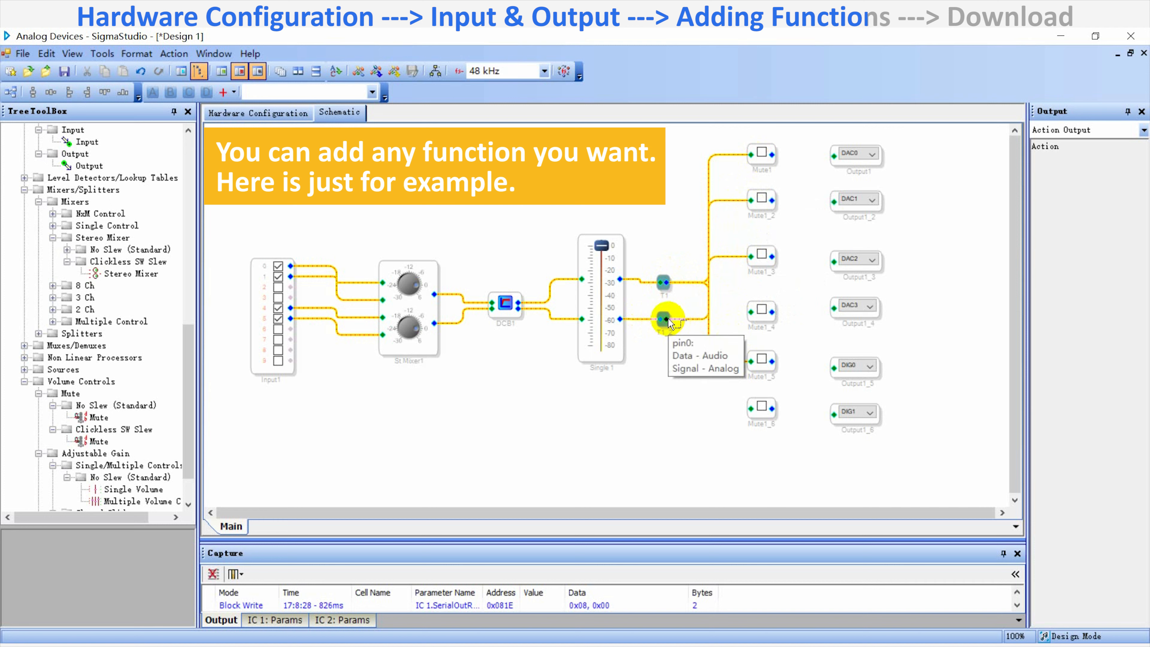
{"action": "left_click_drag", "start_coordinate": [666, 319], "coordinate": [750, 311]}
{"action": "left_click_drag", "start_coordinate": [666, 318], "coordinate": [751, 408]}
Step: Wire each of the six Mute blocks to its matching Output block, from DAC0 down to DIG1
{"action": "left_click_drag", "start_coordinate": [772, 154], "coordinate": [833, 156]}
{"action": "left_click_drag", "start_coordinate": [772, 201], "coordinate": [834, 201]}
{"action": "left_click_drag", "start_coordinate": [772, 256], "coordinate": [833, 259]}
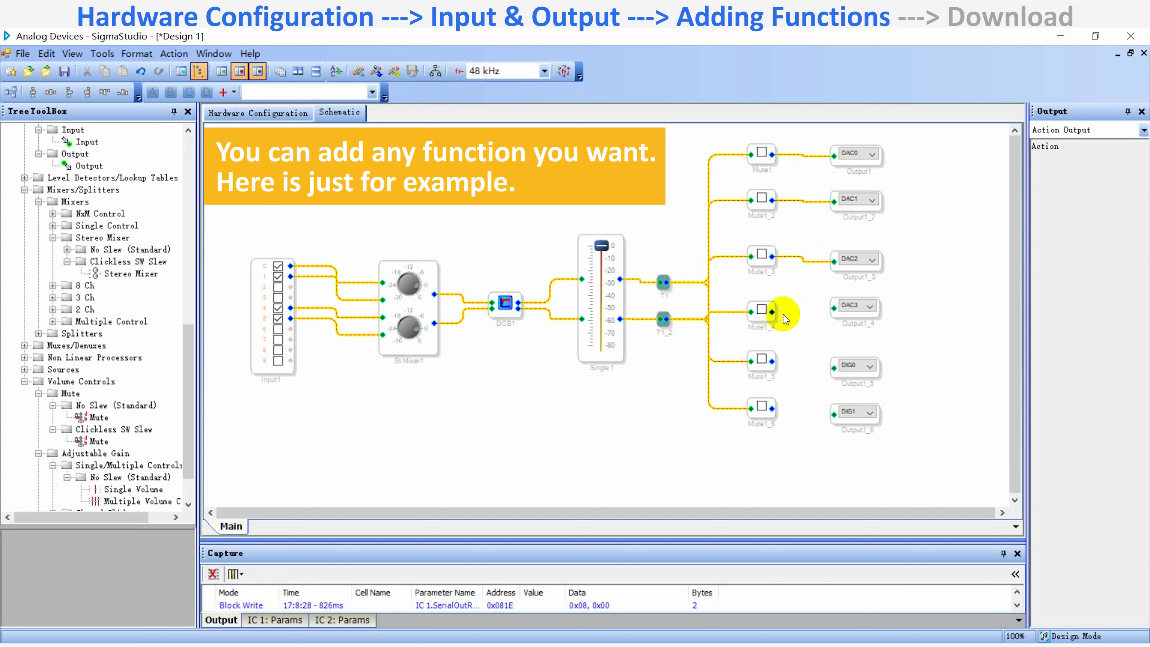
{"action": "left_click_drag", "start_coordinate": [773, 311], "coordinate": [833, 308]}
{"action": "left_click_drag", "start_coordinate": [772, 361], "coordinate": [833, 367]}
{"action": "left_click_drag", "start_coordinate": [771, 408], "coordinate": [833, 414]}
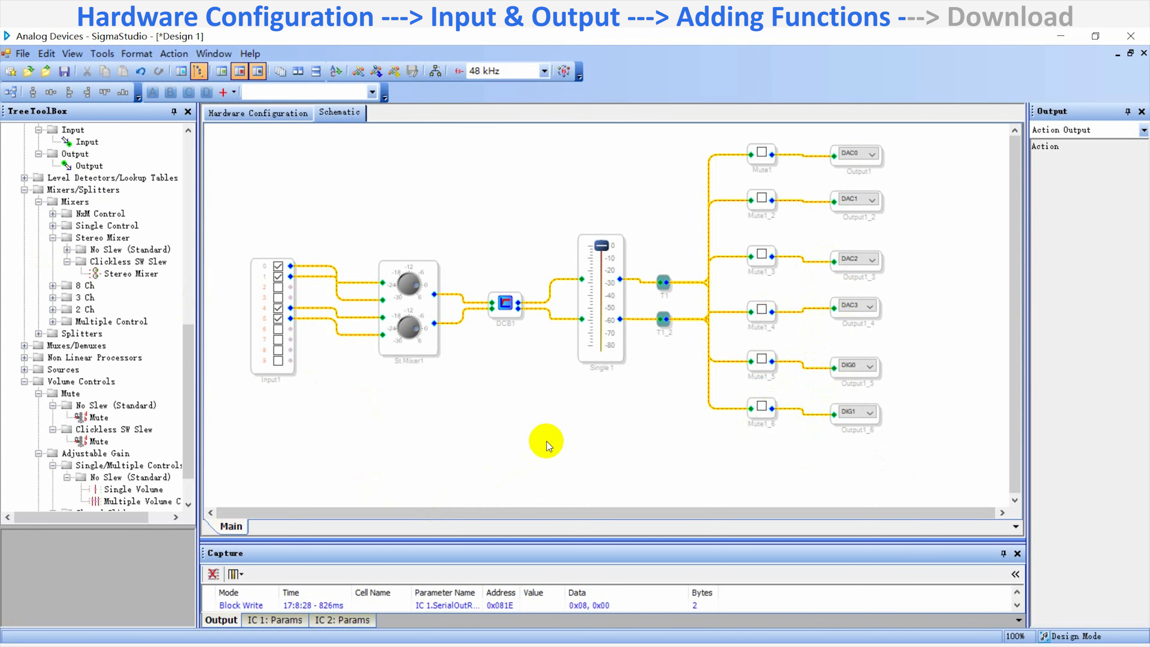
Step: Add a User Comment reading J14 and position it beside the DAC0 and DAC1 Output blocks
{"action": "scroll", "coordinate": [150, 181], "scroll_direction": "up", "scroll_amount": 13}
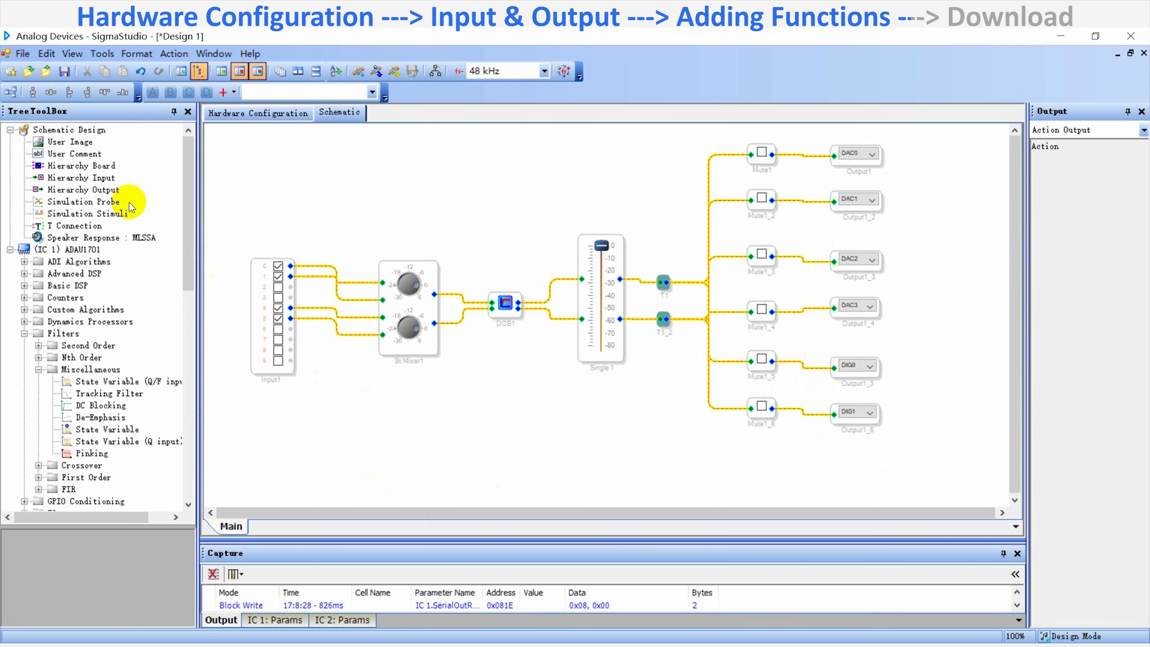
{"action": "left_click_drag", "start_coordinate": [56, 158], "coordinate": [930, 192]}
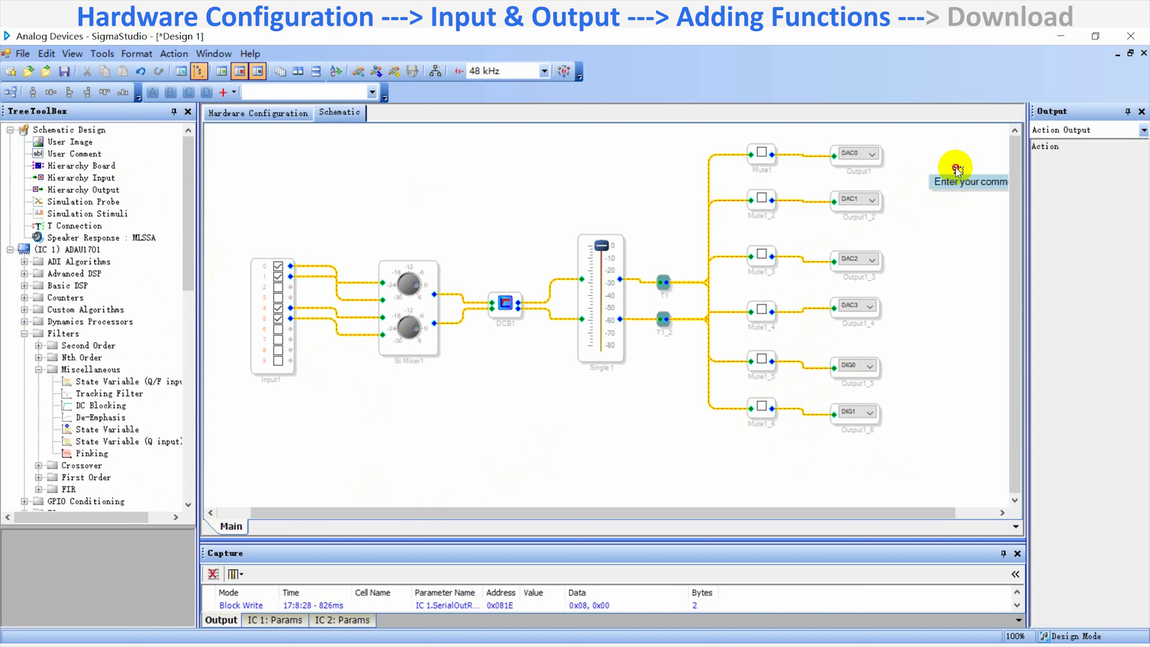
{"action": "double_click", "coordinate": [977, 190]}
{"action": "left_click_drag", "start_coordinate": [927, 183], "coordinate": [1000, 183]}
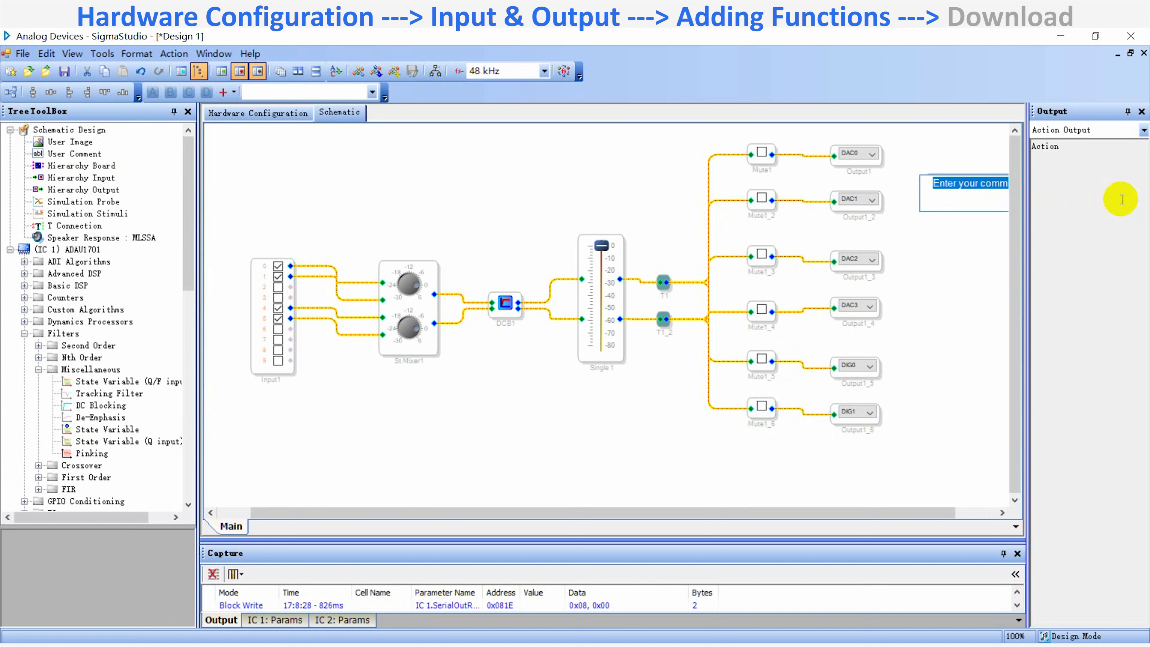
{"action": "type", "text": "j"}
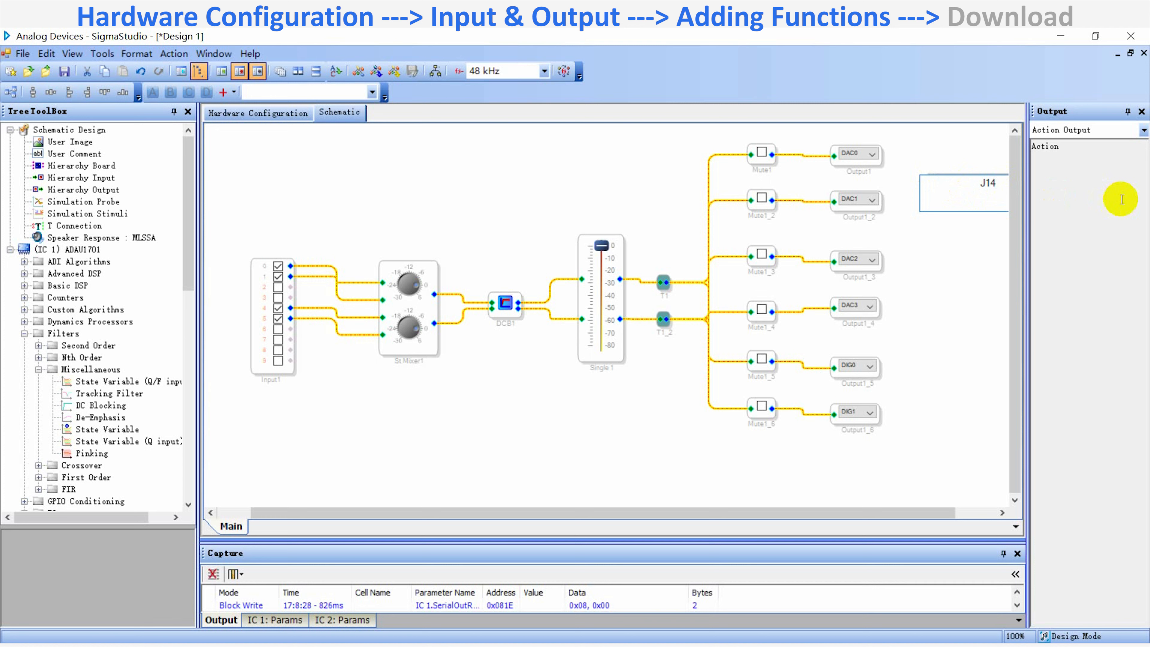
{"action": "left_click", "coordinate": [943, 153]}
{"action": "left_click_drag", "start_coordinate": [996, 183], "coordinate": [972, 177]}
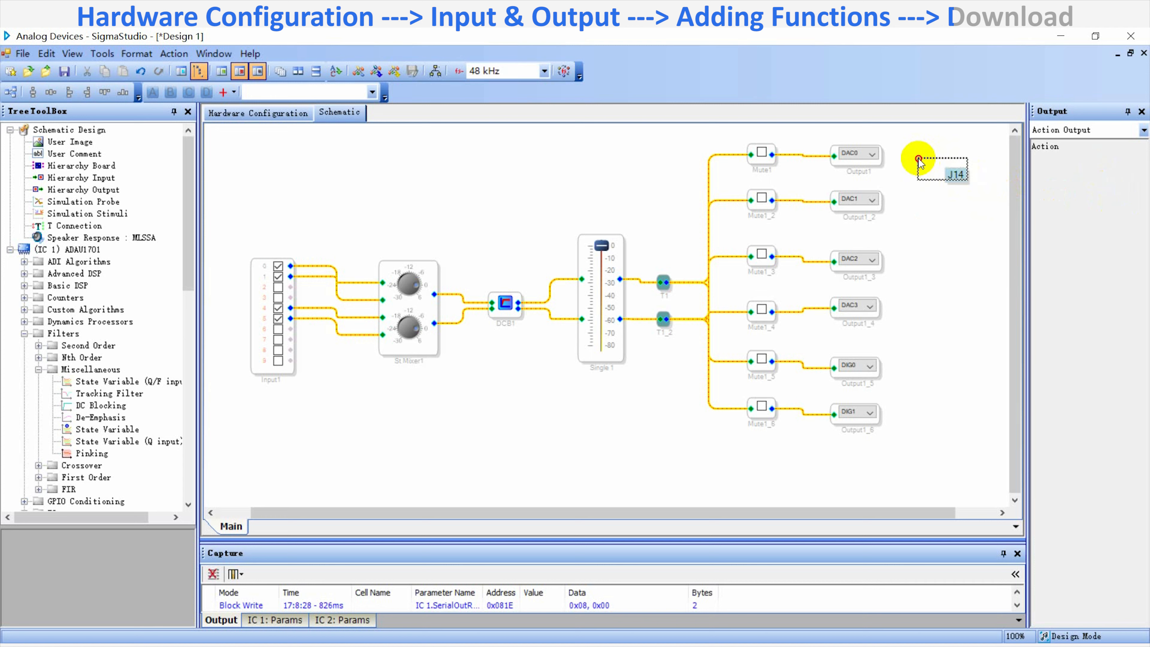
{"action": "double_click", "coordinate": [956, 176]}
{"action": "left_click", "coordinate": [990, 187]}
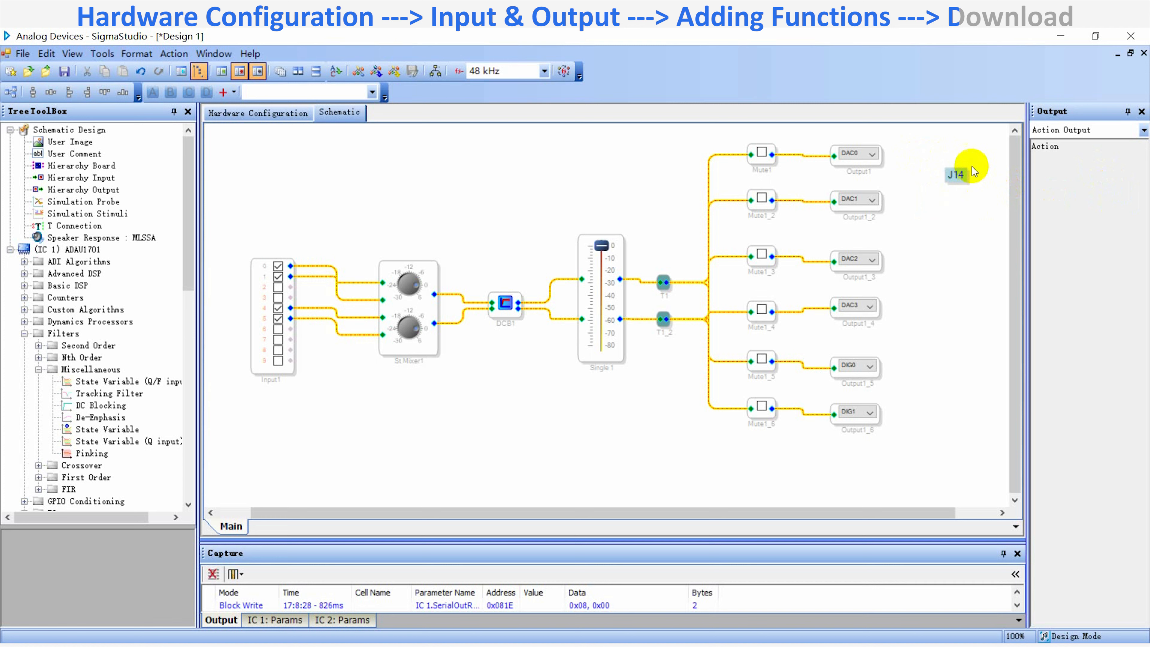
Step: Add copies of the J14 comment beside the DAC0 and DAC1 Output blocks, reading L and R respectively
{"action": "left_click_drag", "start_coordinate": [966, 174], "coordinate": [916, 166]}
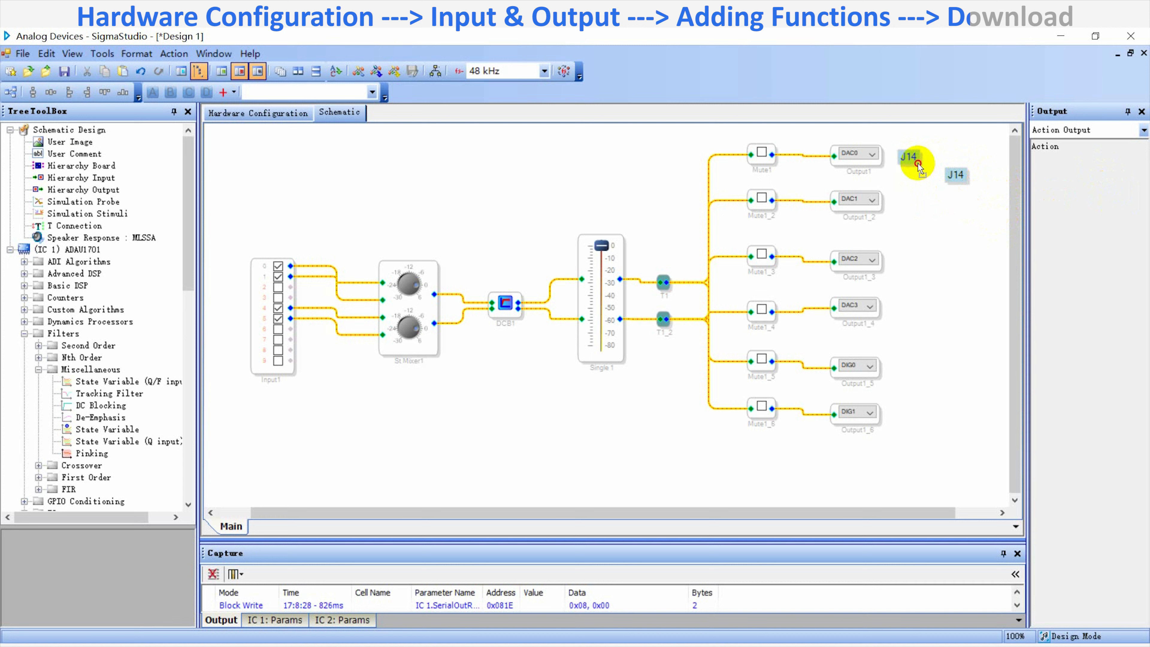
{"action": "double_click", "coordinate": [912, 157]}
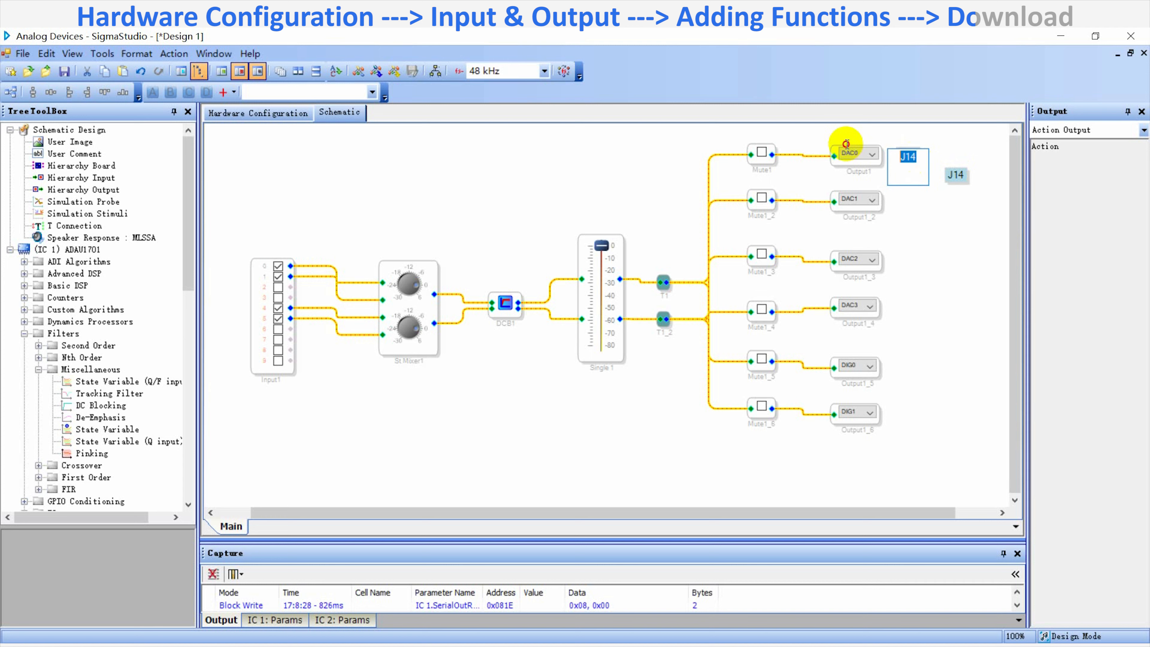
{"action": "left_click", "coordinate": [921, 161]}
{"action": "left_click_drag", "start_coordinate": [914, 164], "coordinate": [917, 200]}
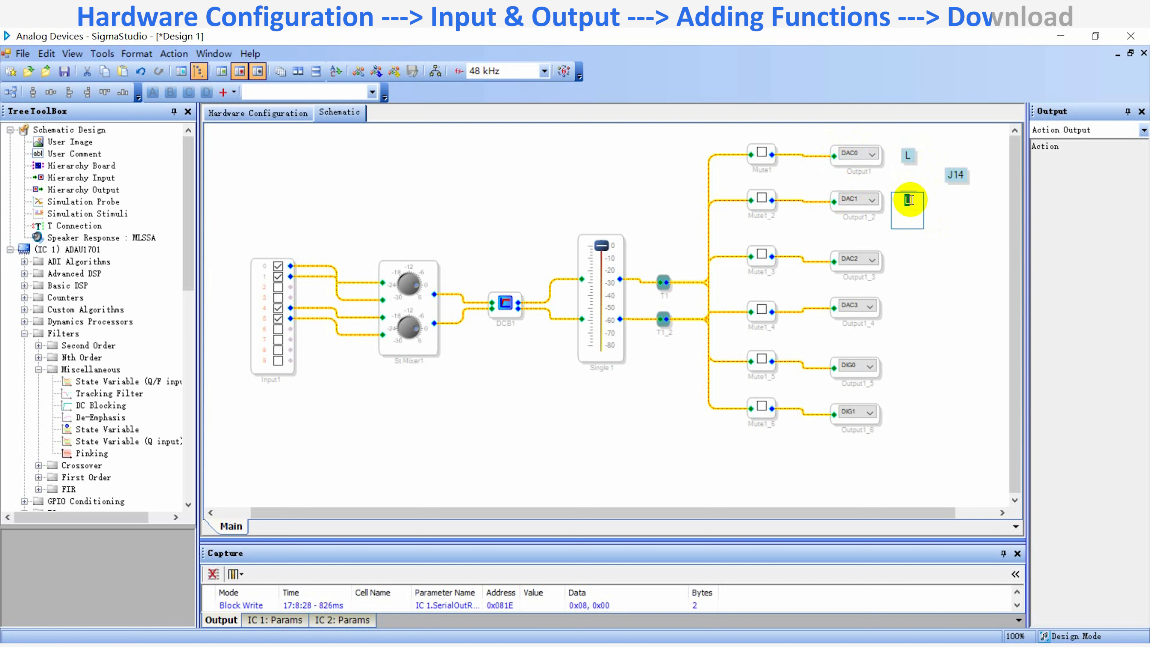
{"action": "type", "text": "R"}
Step: Copy the L, R and J14 comments beside the DAC2 and DAC3 Output blocks and change the copied J14 to J13
{"action": "left_click_drag", "start_coordinate": [989, 228], "coordinate": [875, 132]}
{"action": "left_click_drag", "start_coordinate": [913, 207], "coordinate": [918, 316]}
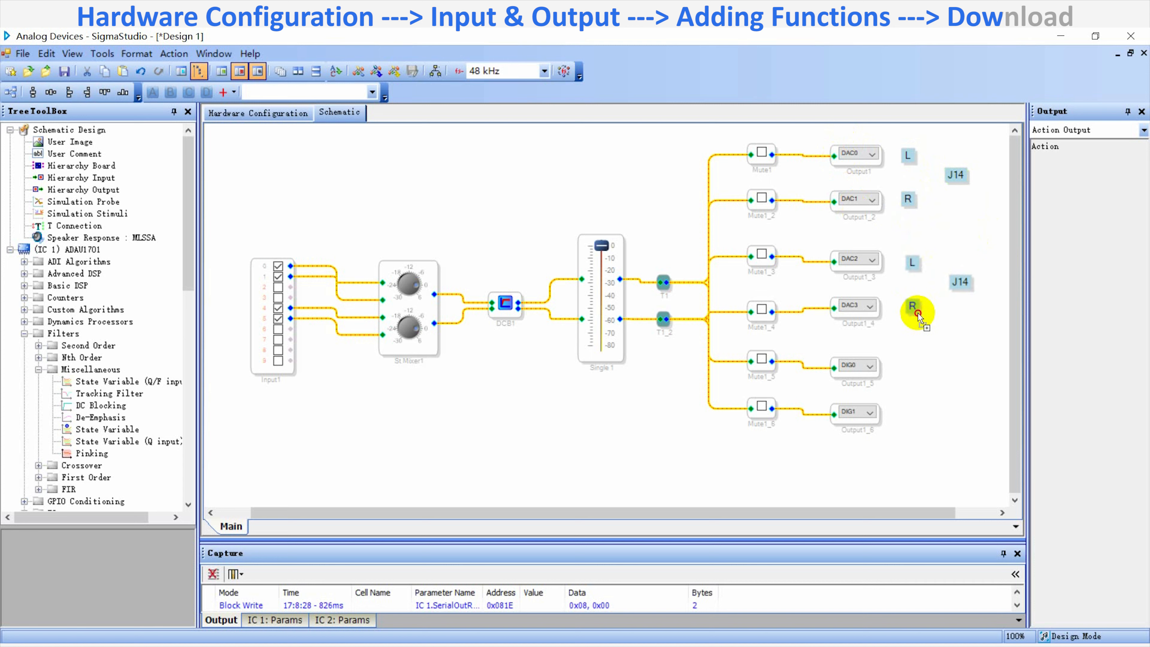
{"action": "double_click", "coordinate": [956, 280]}
{"action": "type", "text": "3"}
{"action": "left_click", "coordinate": [967, 328]}
Step: Copy the L, R and J13 comments beside the DIG0 and DIG1 Output blocks, changing the copied J13 to I2S Signal Output
{"action": "left_click_drag", "start_coordinate": [974, 321], "coordinate": [885, 239]}
{"action": "left_click_drag", "start_coordinate": [911, 305], "coordinate": [913, 411]}
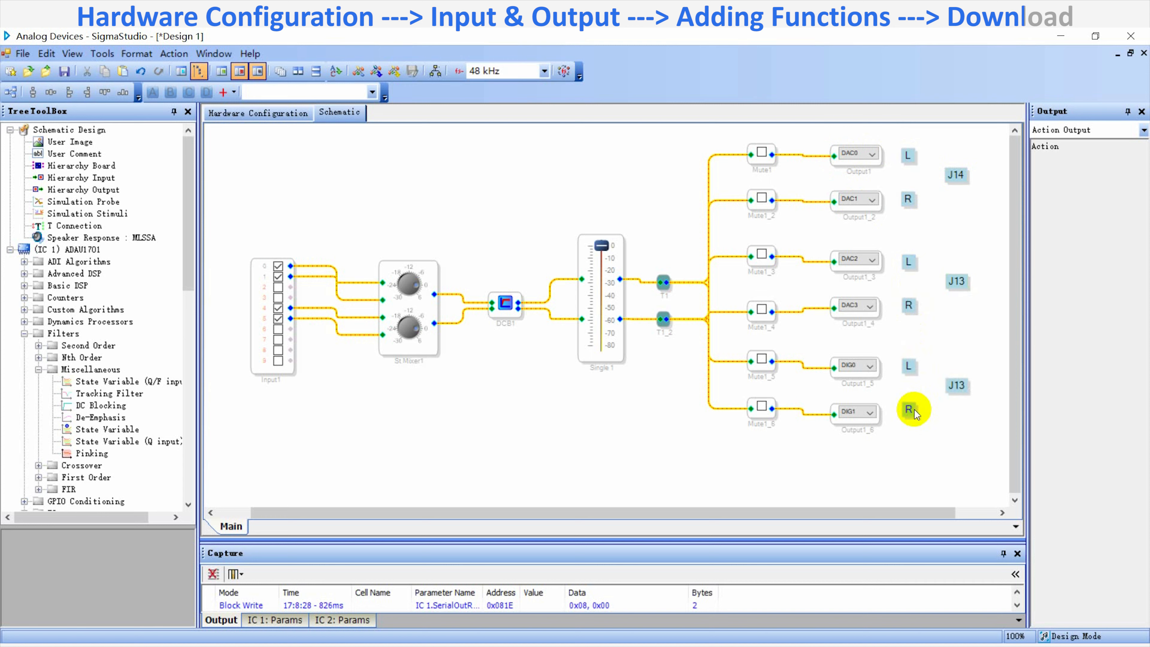
{"action": "double_click", "coordinate": [957, 387]}
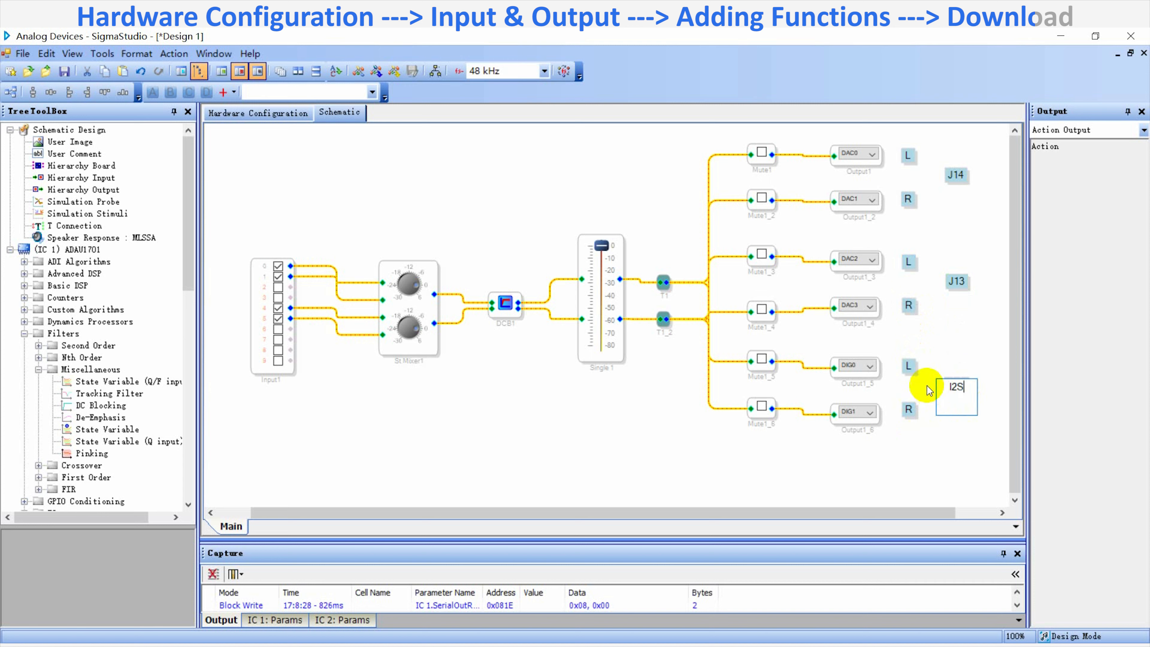
{"action": "type", "text": "Signal Output"}
{"action": "left_click", "coordinate": [952, 441]}
{"action": "left_click_drag", "start_coordinate": [951, 385], "coordinate": [979, 387]}
Step: Place an Auxiliary ADC Input block in the empty area above the mixer and volume blocks
{"action": "left_click_drag", "start_coordinate": [837, 514], "coordinate": [898, 527]}
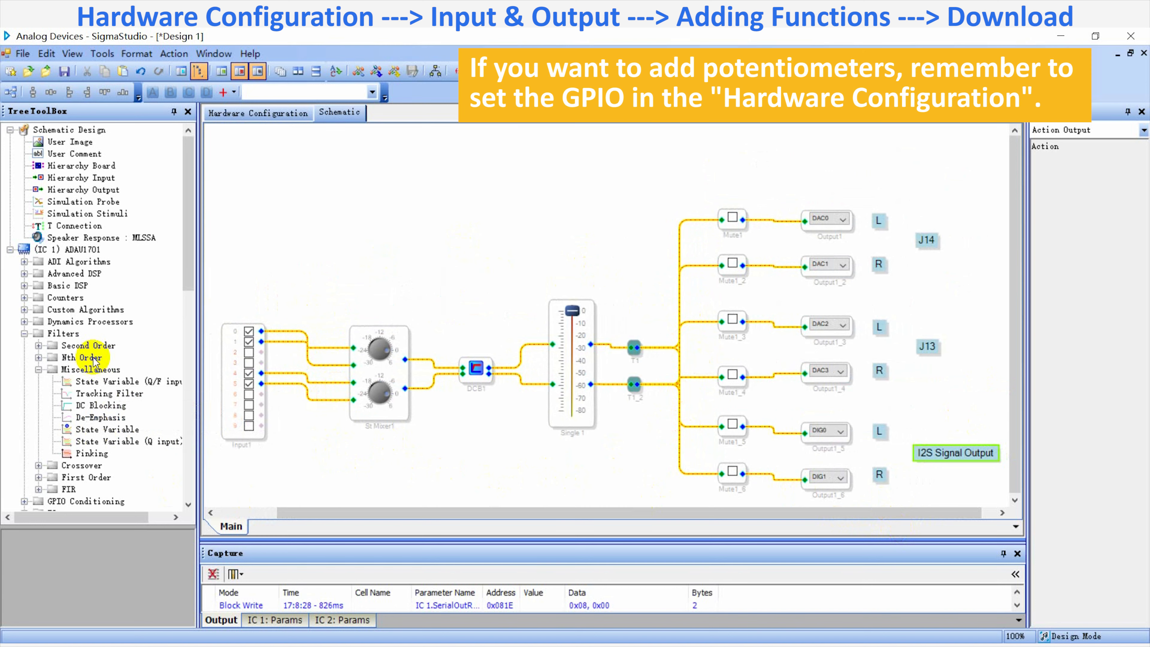
{"action": "scroll", "coordinate": [94, 361], "scroll_direction": "down", "scroll_amount": 1}
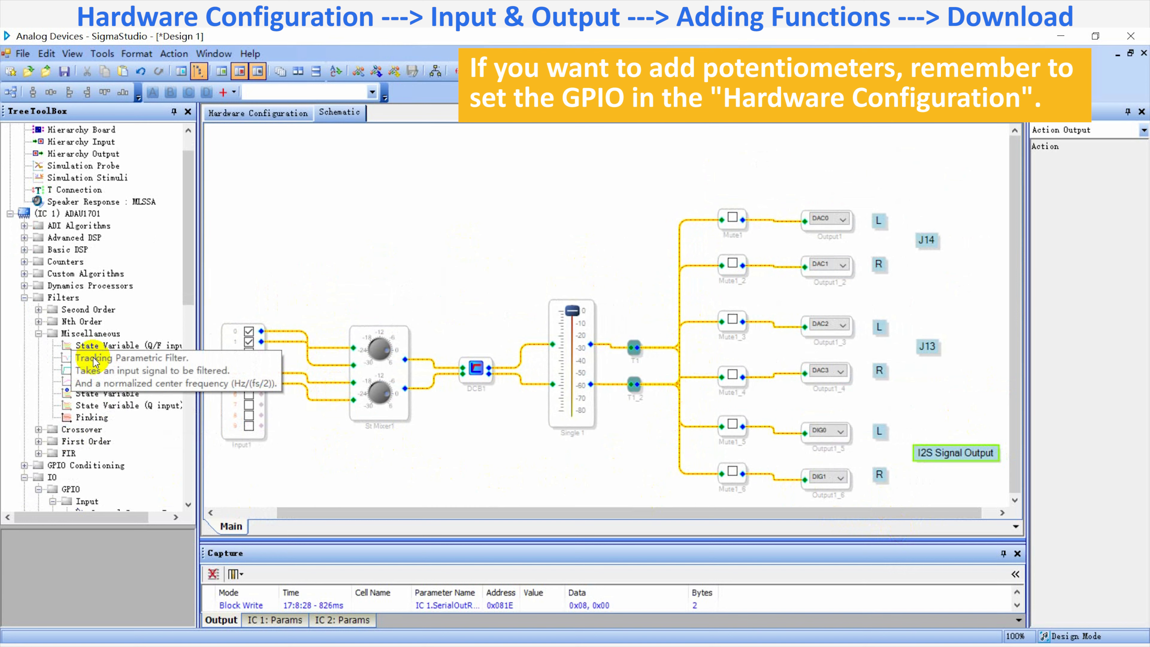
{"action": "scroll", "coordinate": [95, 435], "scroll_direction": "down", "scroll_amount": 3}
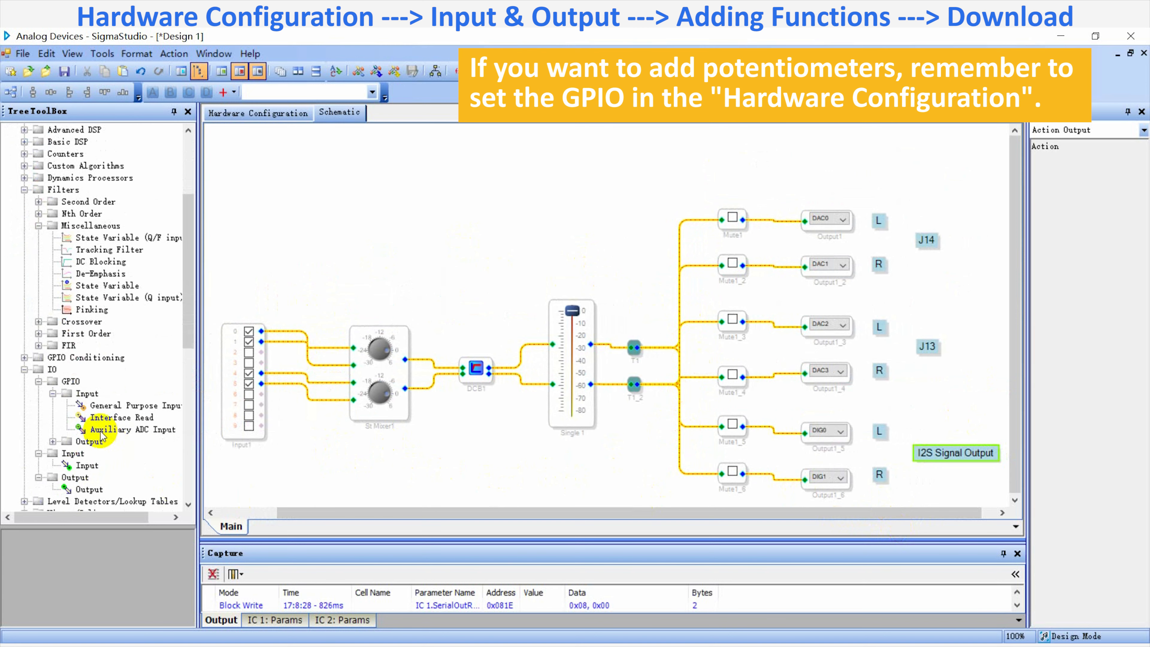
{"action": "left_click_drag", "start_coordinate": [99, 430], "coordinate": [462, 218]}
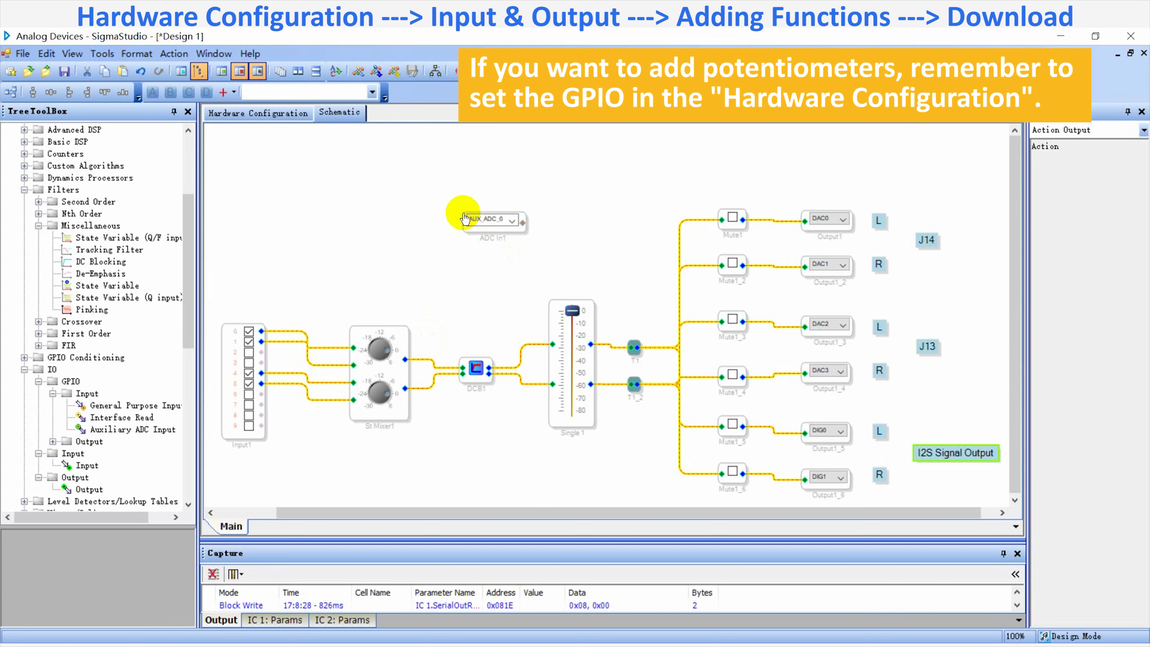
Step: Set the direction of GPIO pin MP9 to ADC0 in the hardware configuration, and return to the ADC input block in the schematic
{"action": "left_click", "coordinate": [266, 112]}
{"action": "left_click", "coordinate": [379, 413]}
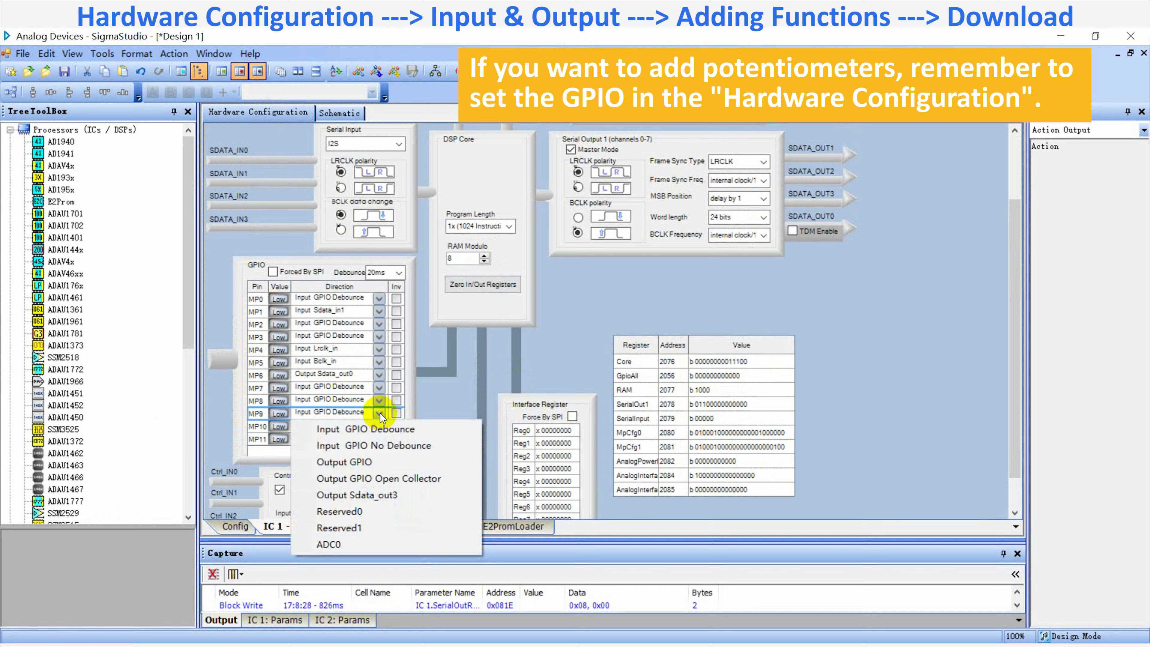
{"action": "left_click", "coordinate": [362, 548]}
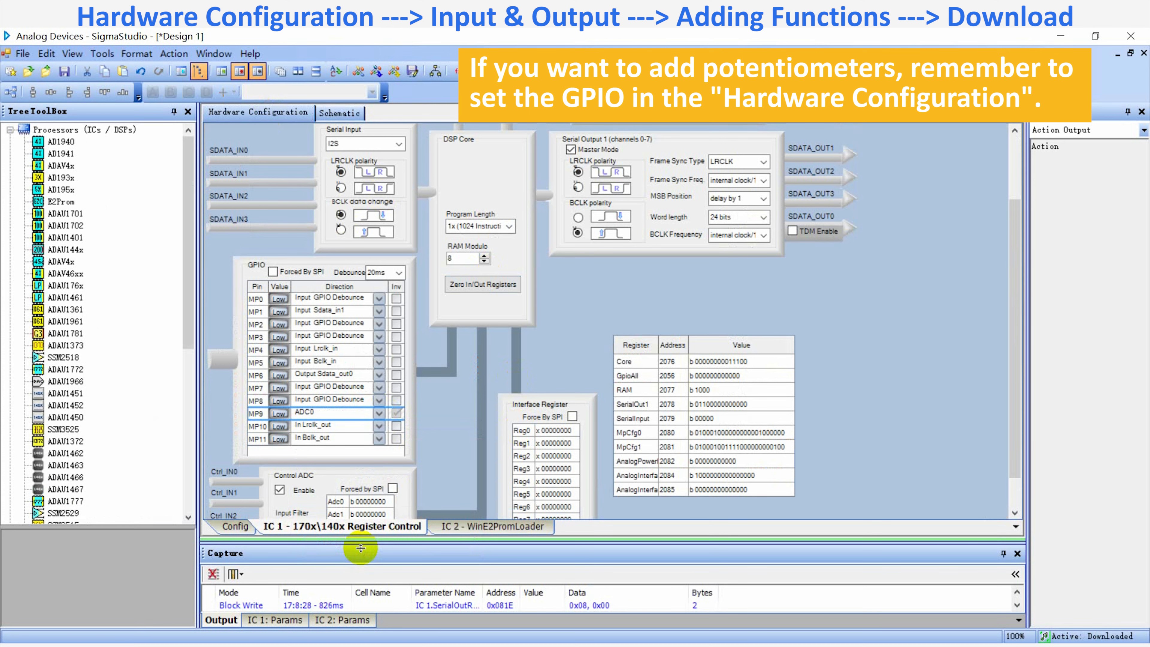
{"action": "left_click", "coordinate": [340, 114]}
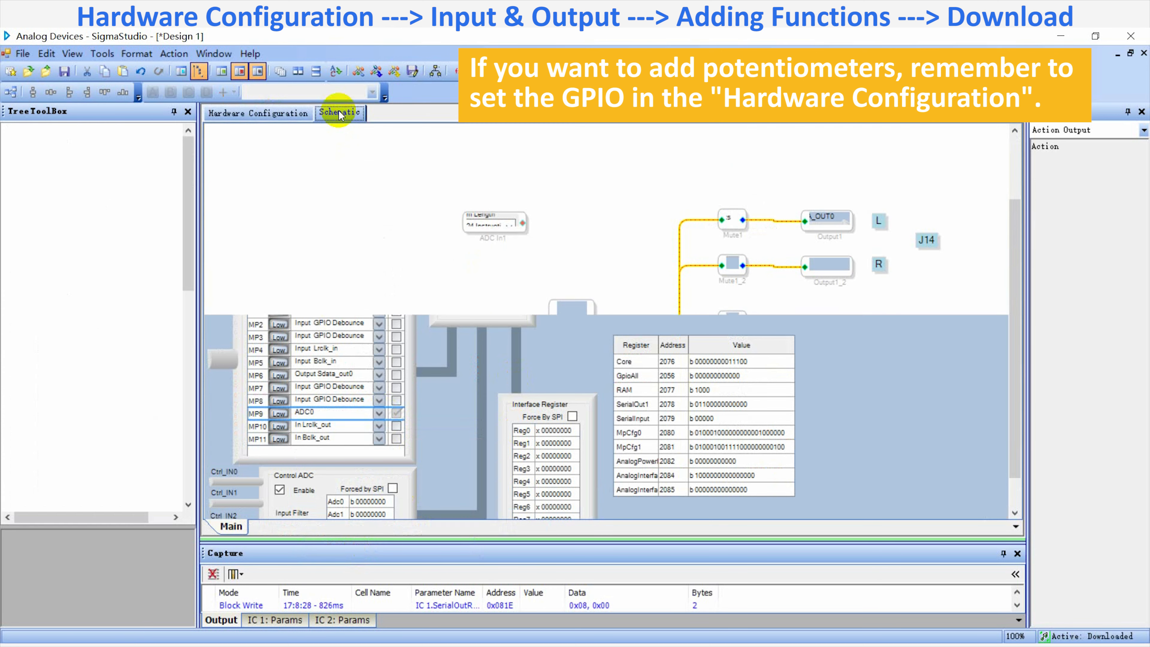
{"action": "left_click", "coordinate": [521, 220]}
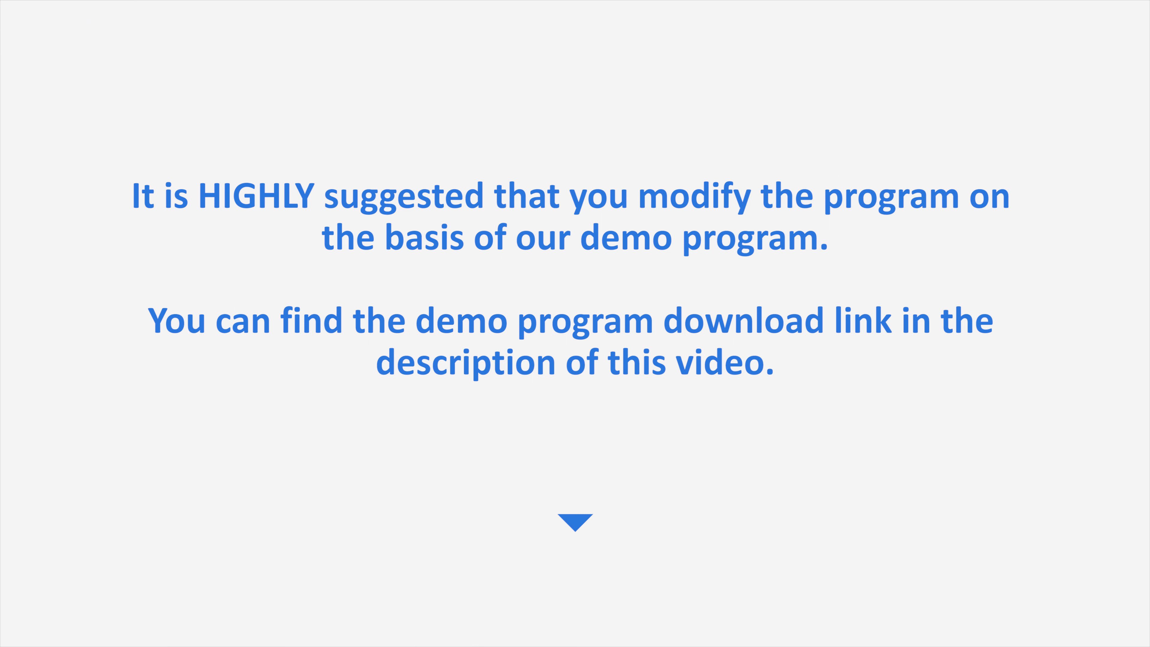